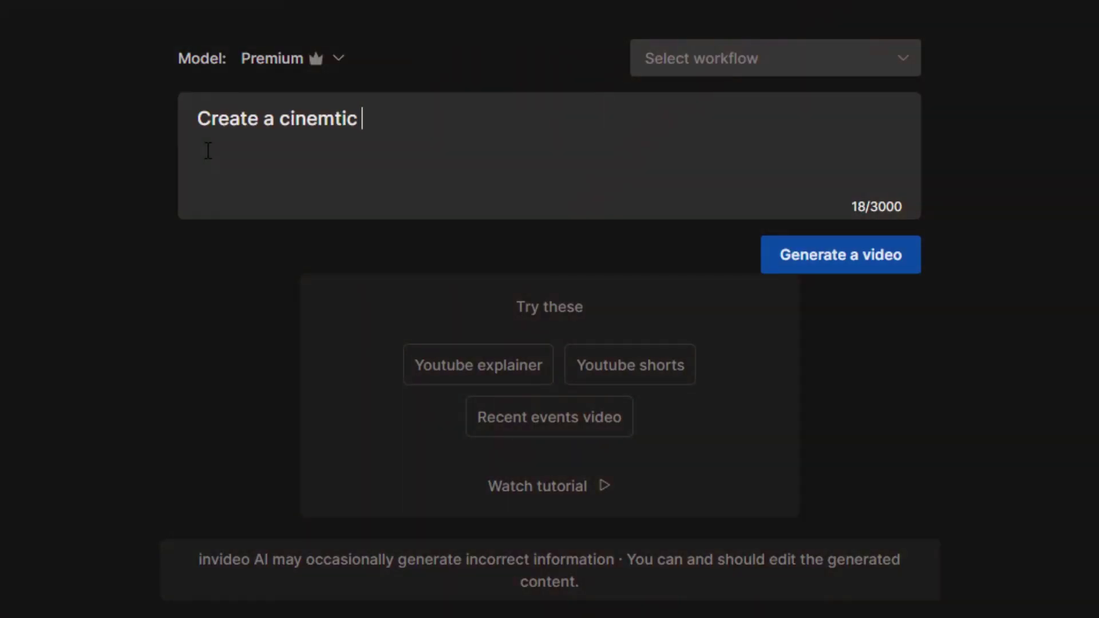
Step: Request an intro scene titled 'Augmented Reality In Daily Life' for the AR video
type("Reality in daily lif")
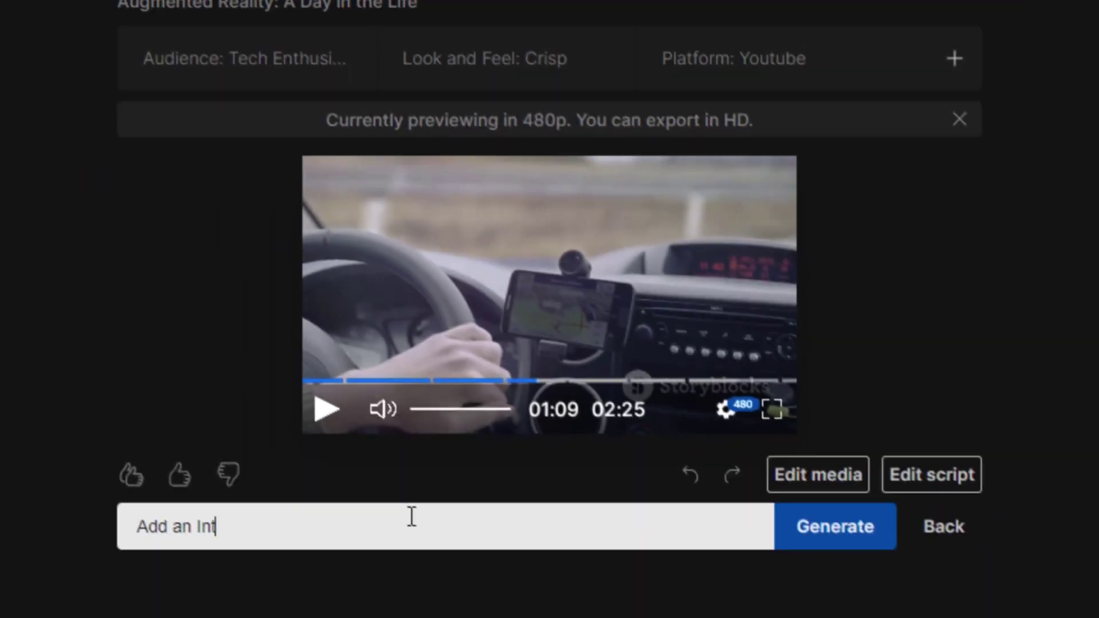
type("ro")
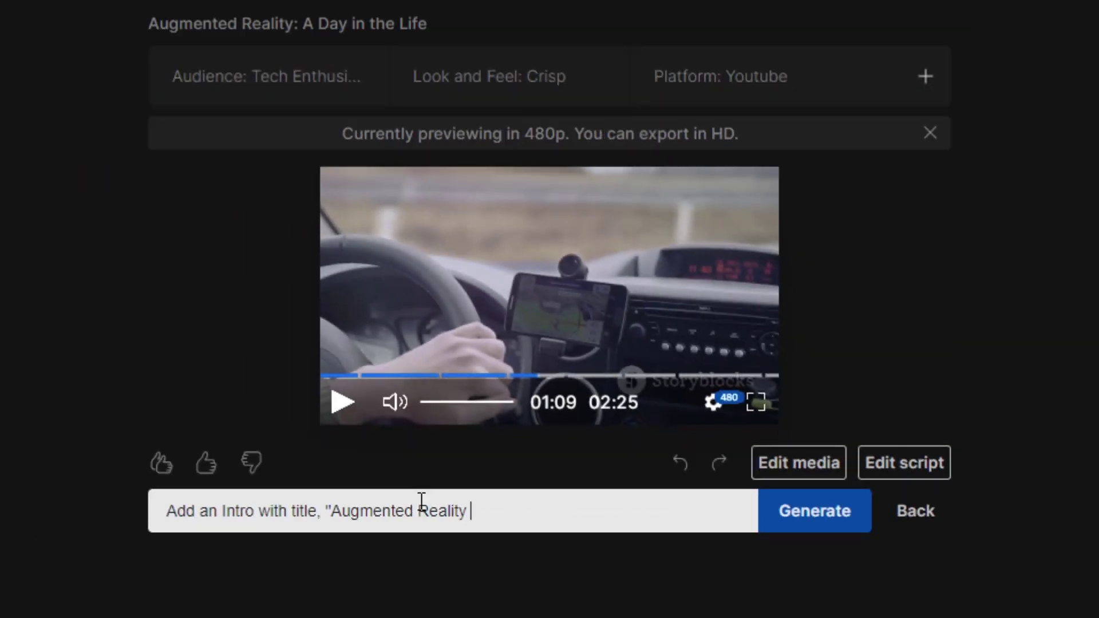
left_click(797, 515)
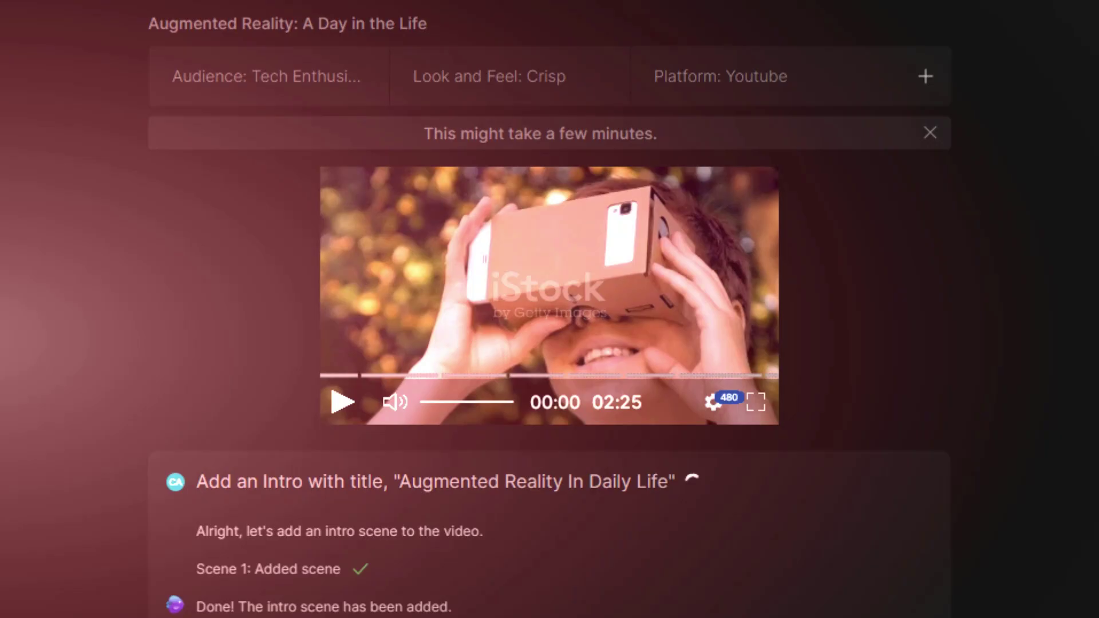
Step: Submit a request to delete scene 1
left_click(477, 504)
type("delete scene 1")
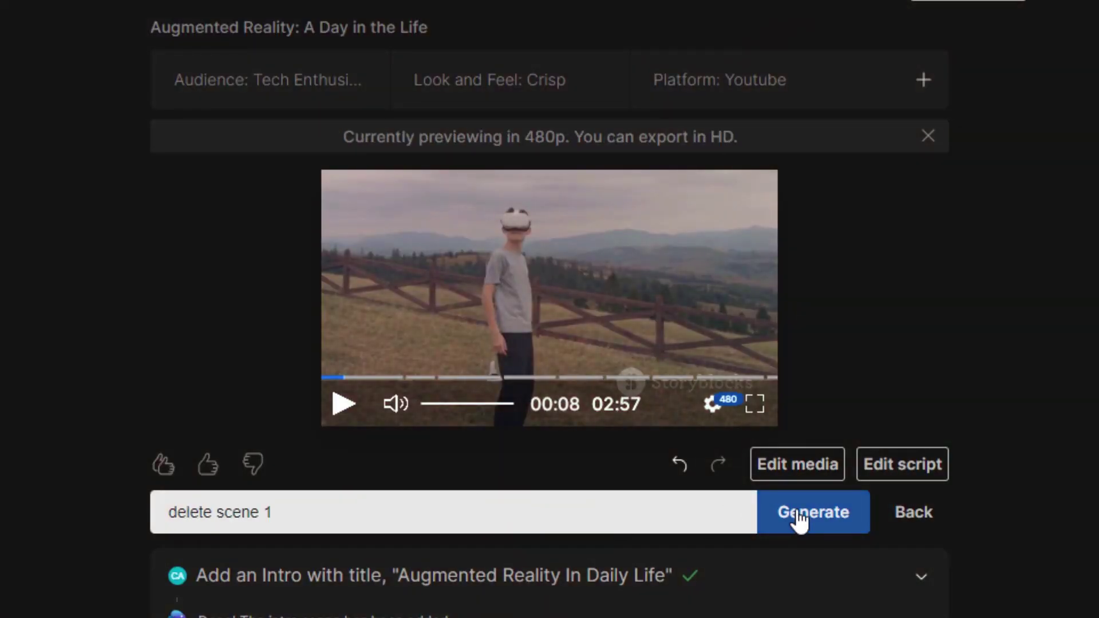
left_click(799, 515)
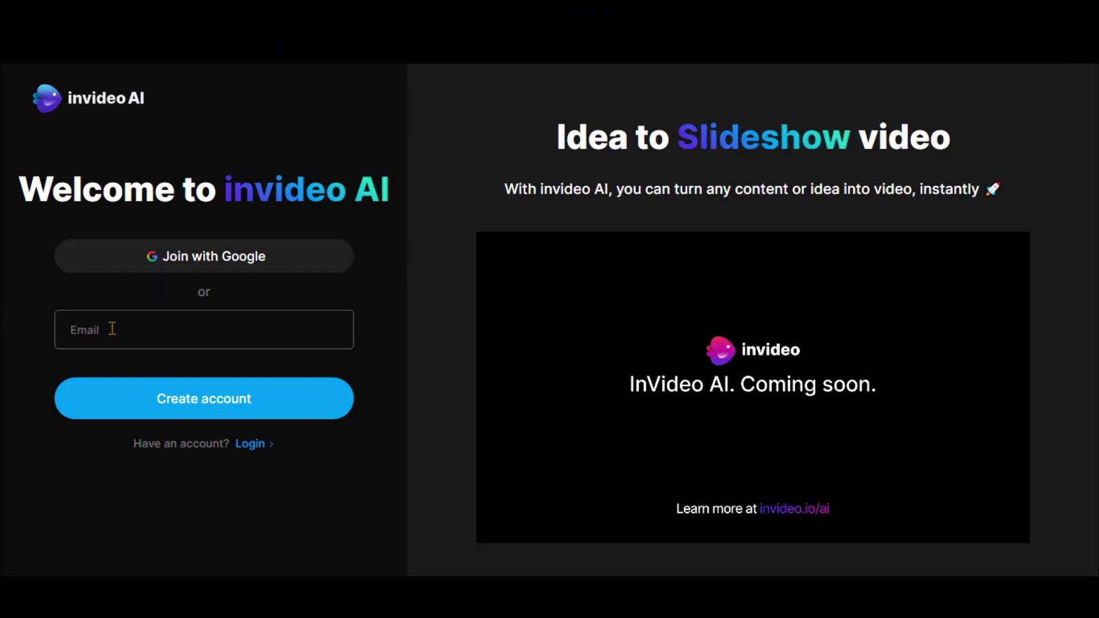
Step: Create the account with an email address and answer YouTube to the first onboarding question
type("abc")
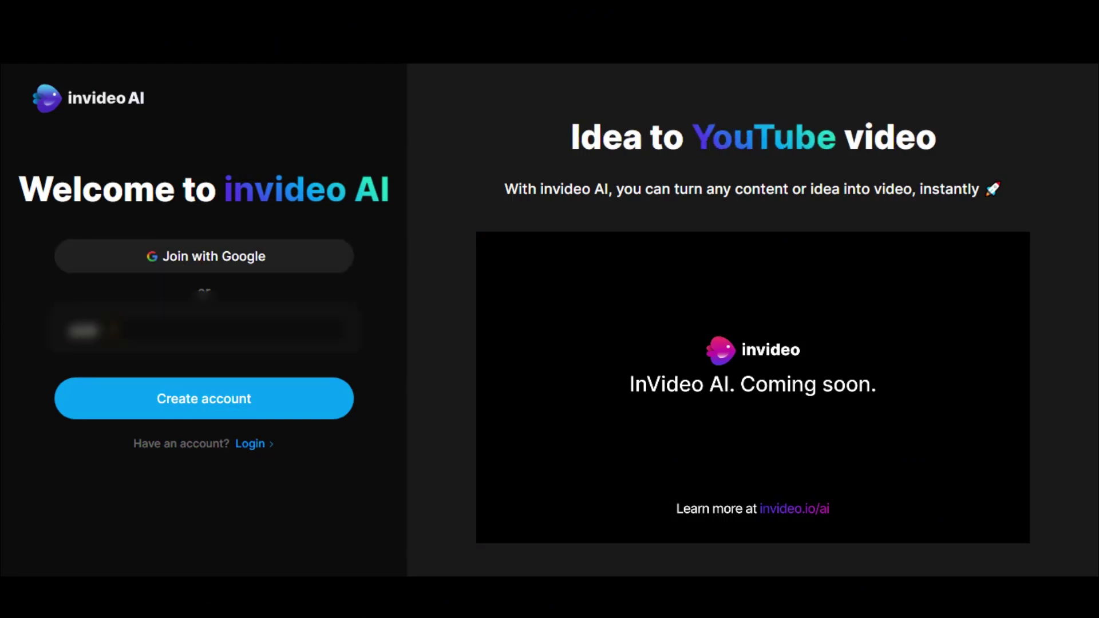
type("abcabcde")
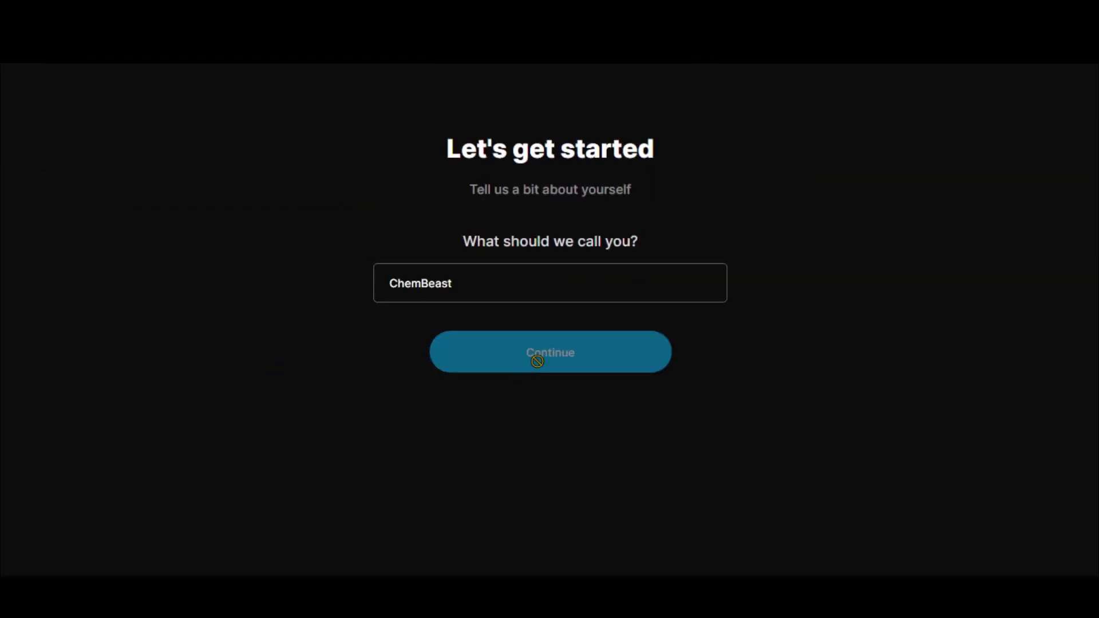
key("c")
left_click(527, 424)
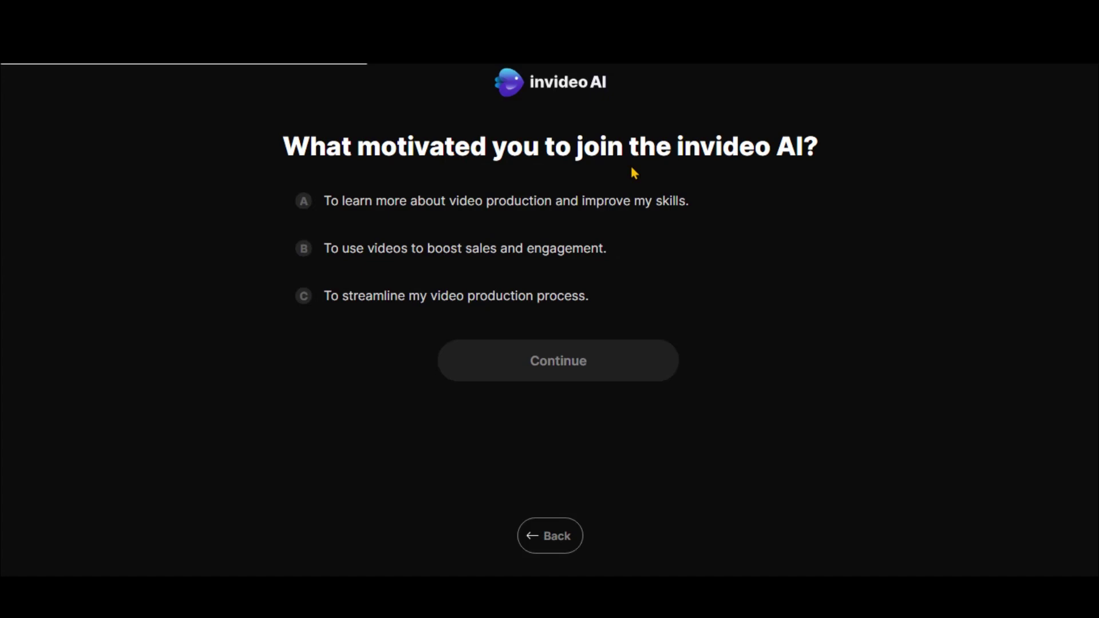
Step: Answer onboarding: boosting sales and engagement, YouTuber/Influencer role, 200+ organization size
left_click(320, 219)
left_click(303, 247)
left_click(560, 346)
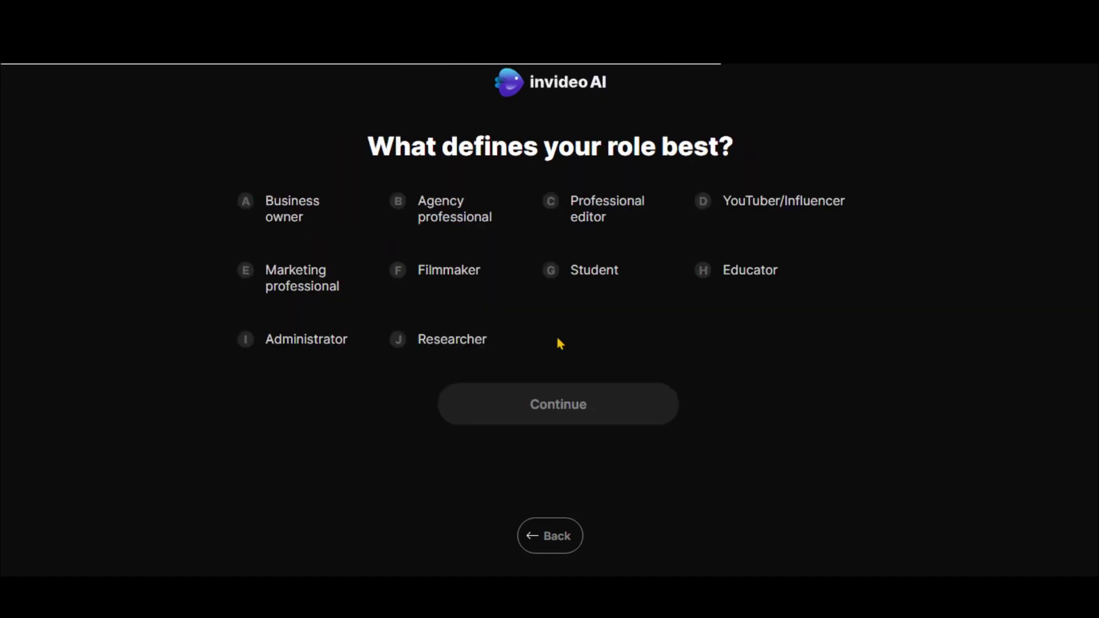
key("d")
key("j")
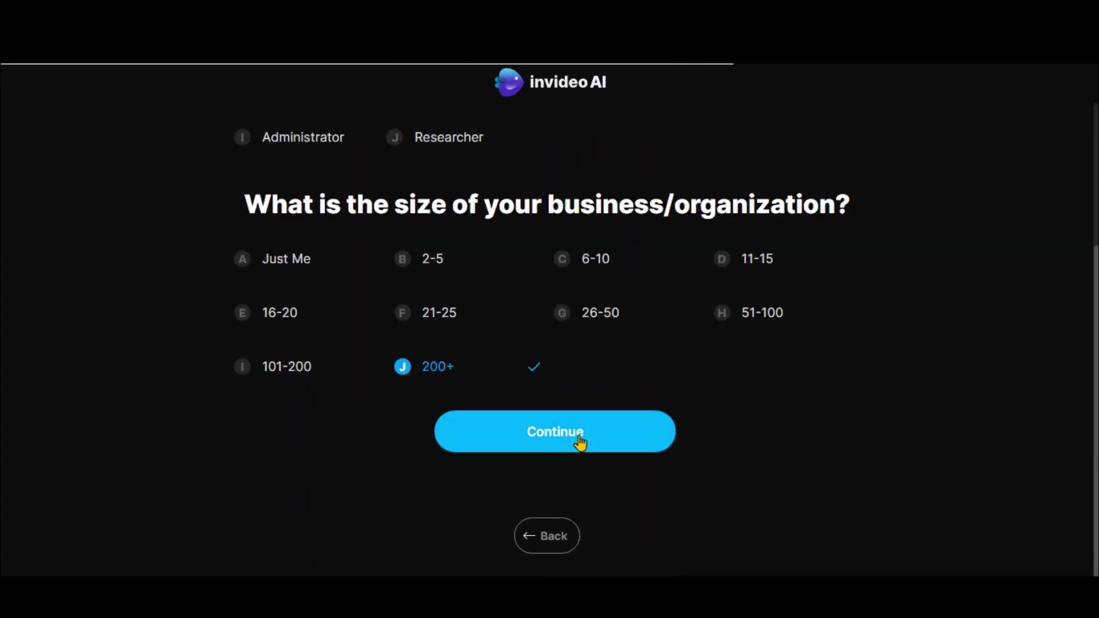
left_click(580, 438)
Step: Name the workspace 'ChemBeast' and submit it
left_click(456, 331)
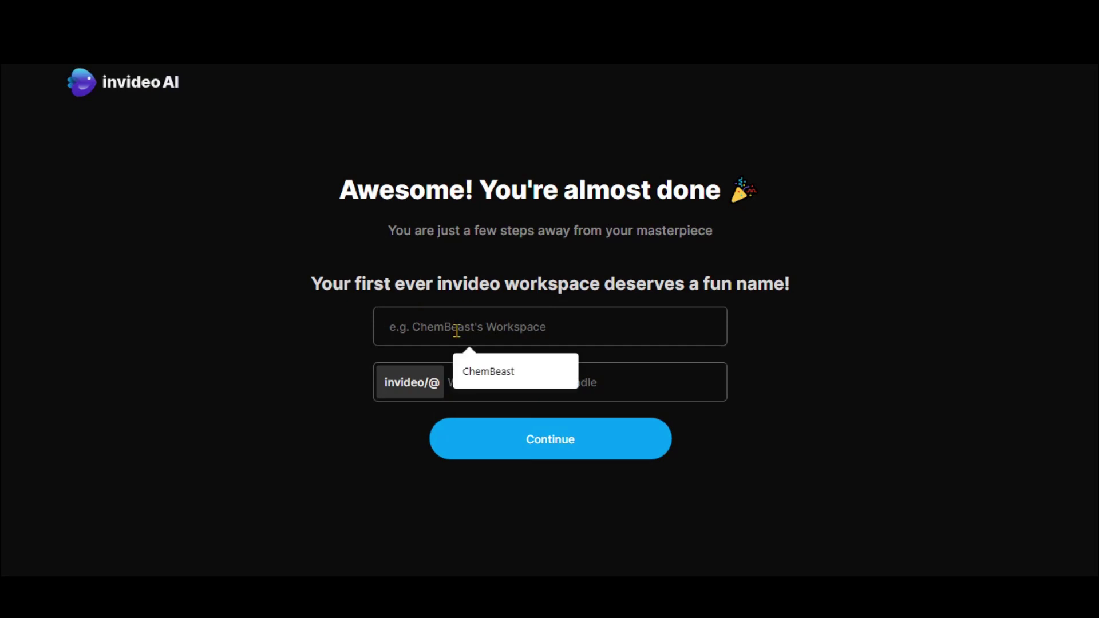
type("ChemBeast")
left_click(508, 442)
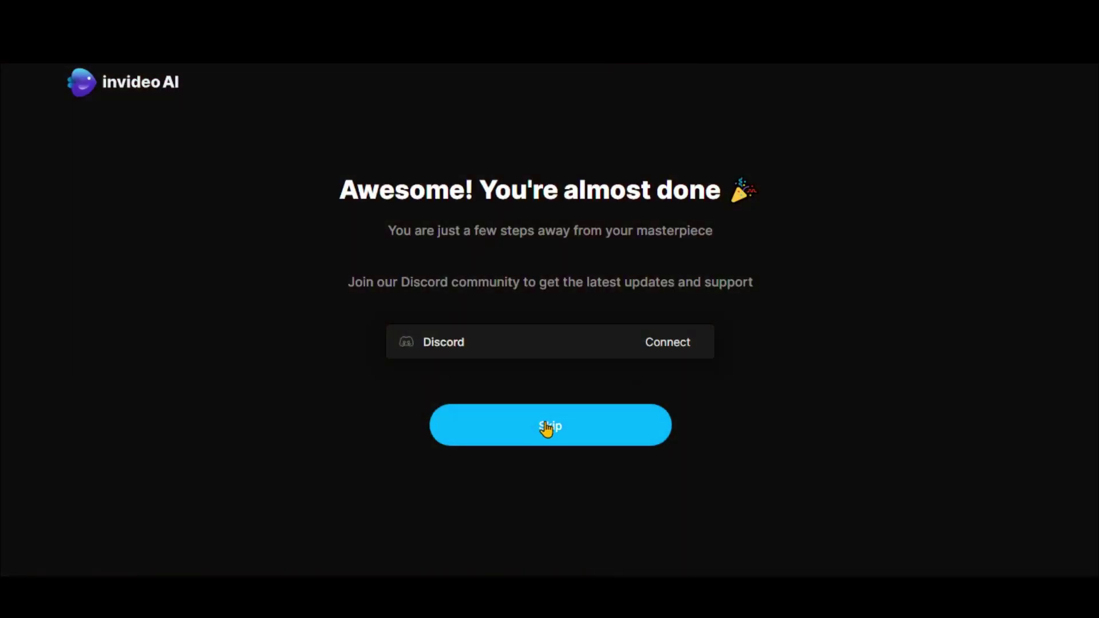
Step: Skip the Discord invite, switch pricing to monthly and highlight Plus's $25 price
left_click(546, 428)
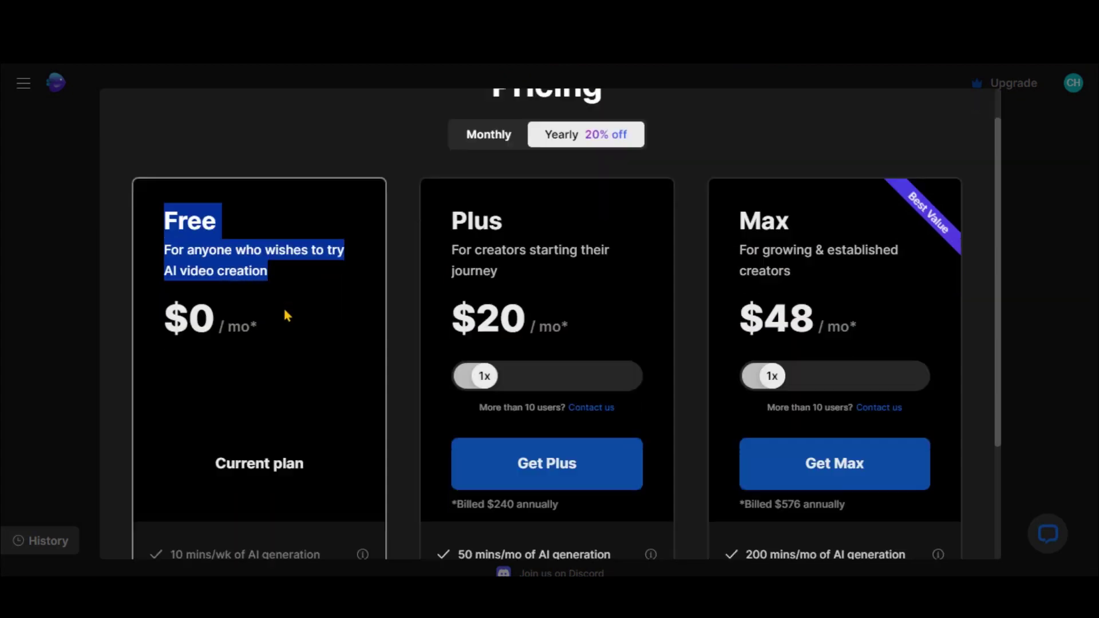
scroll(389, 258, "up", 2)
left_click(498, 179)
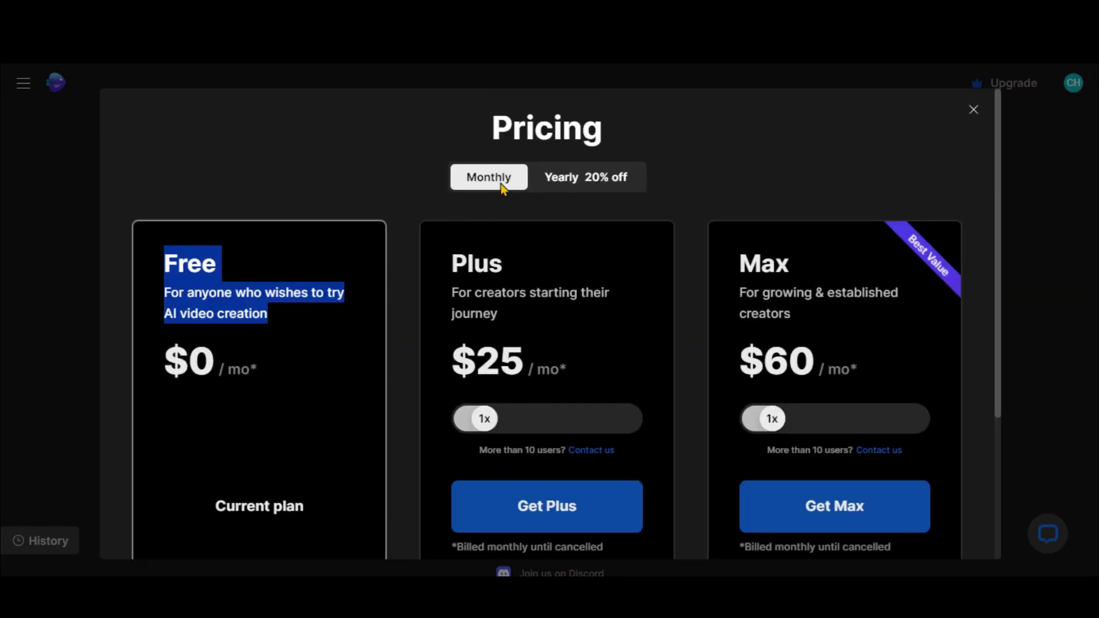
left_click_drag(463, 362, 598, 375)
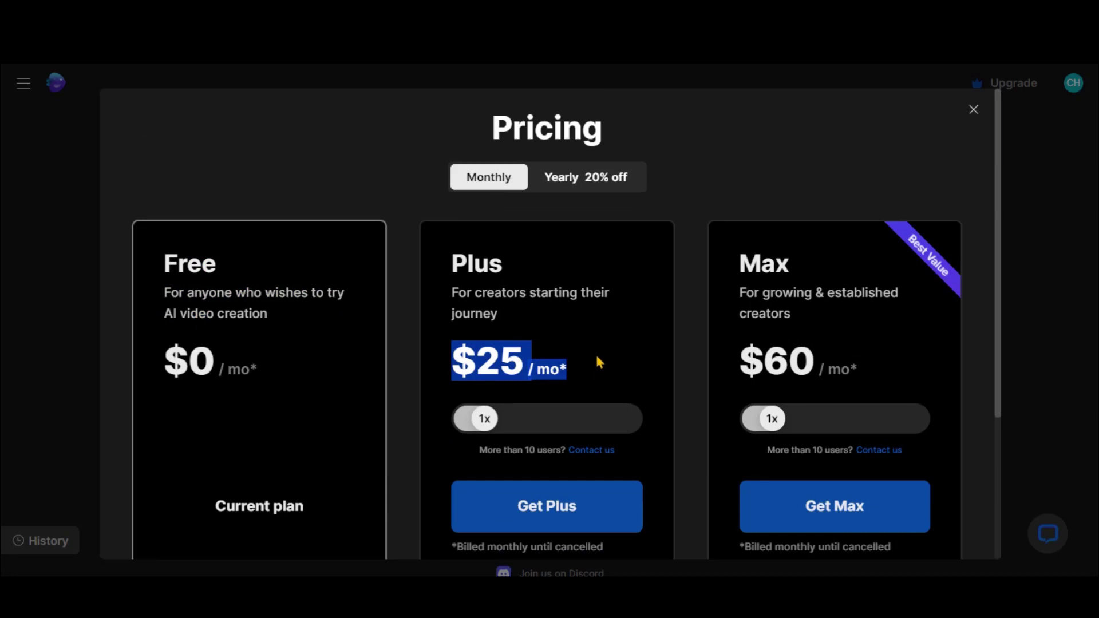
Step: Highlight the Free plan's limits: 10 mins/wk, no iStock, 4 exports/wk, 2.5M+ standard media
scroll(598, 355, "down", 1)
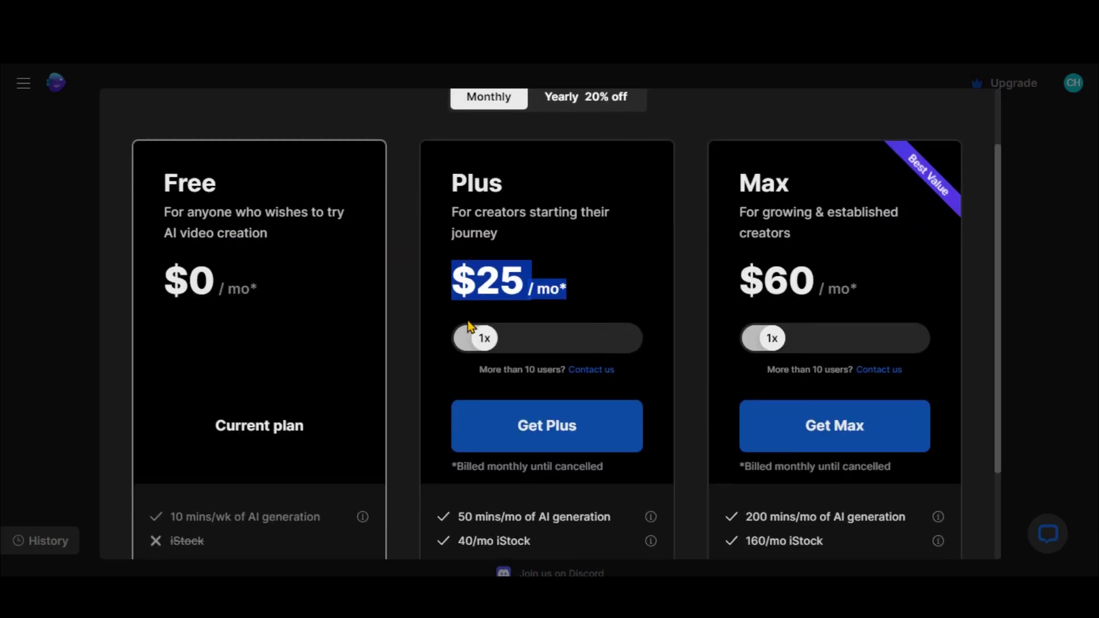
left_click_drag(742, 270, 837, 285)
scroll(837, 285, "down", 2)
triple_click(182, 394)
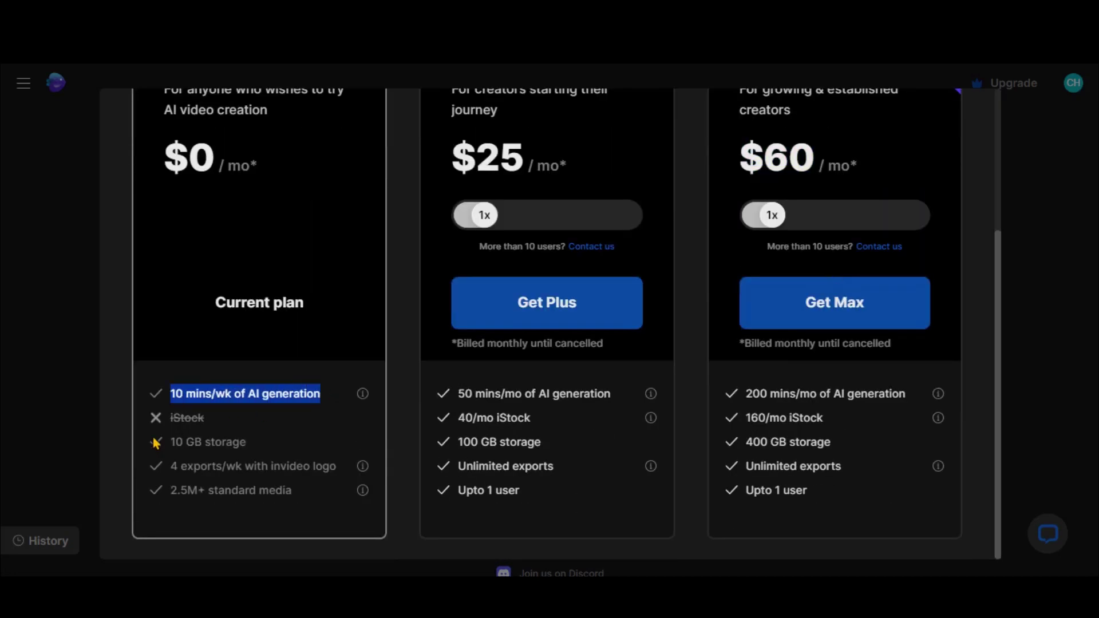
double_click(187, 418)
triple_click(184, 466)
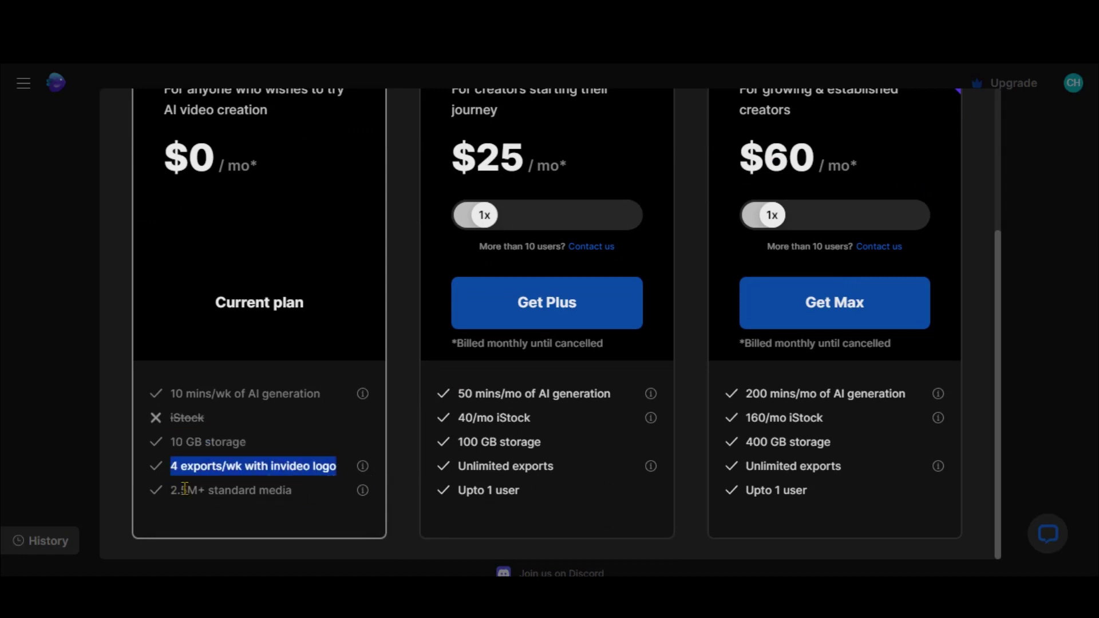
triple_click(249, 490)
Step: Compare paid features: 50 vs 200 mins/mo, 40/mo iStock, 100 GB storage, unlimited exports
triple_click(519, 394)
triple_click(782, 393)
triple_click(509, 417)
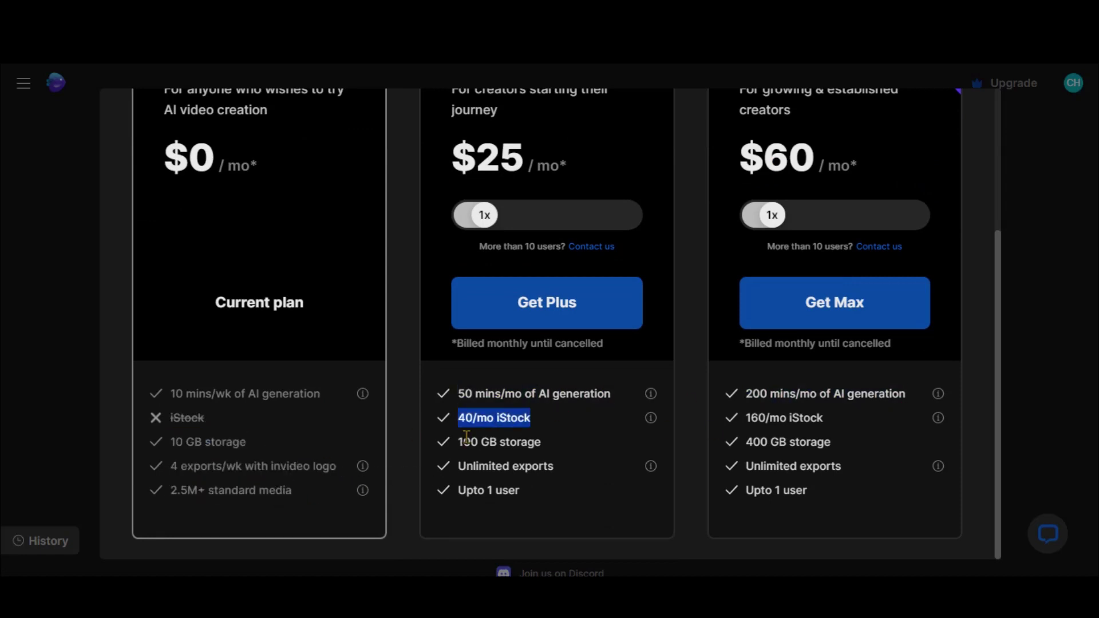
triple_click(466, 440)
triple_click(493, 465)
triple_click(261, 464)
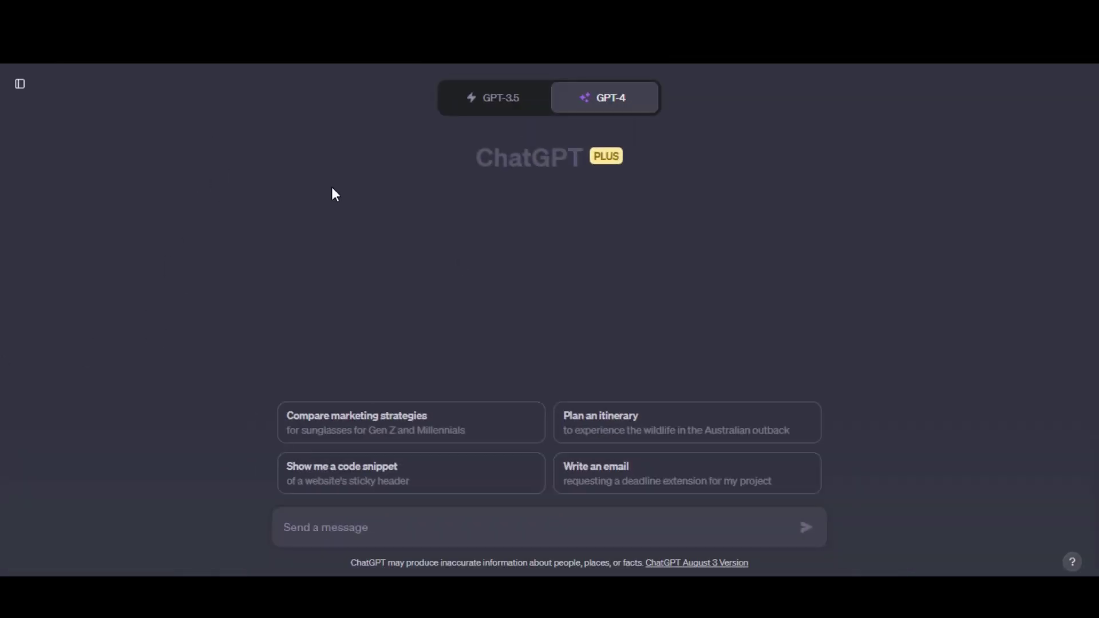
Step: Ask ChatGPT for faceless YouTube niche ideas and highlight the Tech Evolution, 7 and 9 ideas
type("Suggest me niche ideas for faceless YouTube channel")
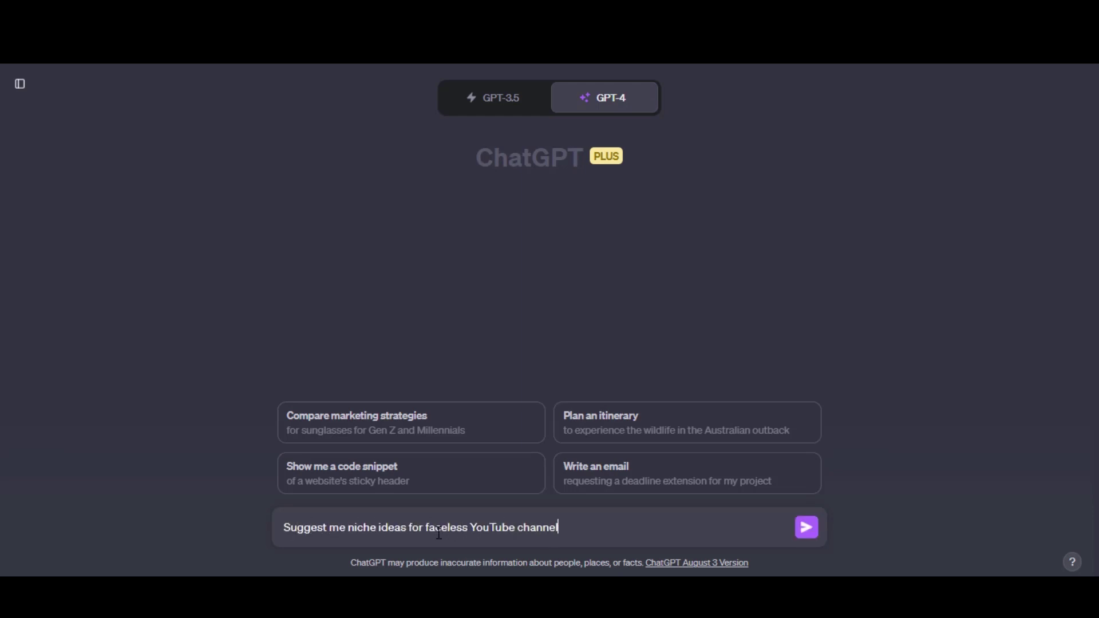
type("tages.")
key("Return")
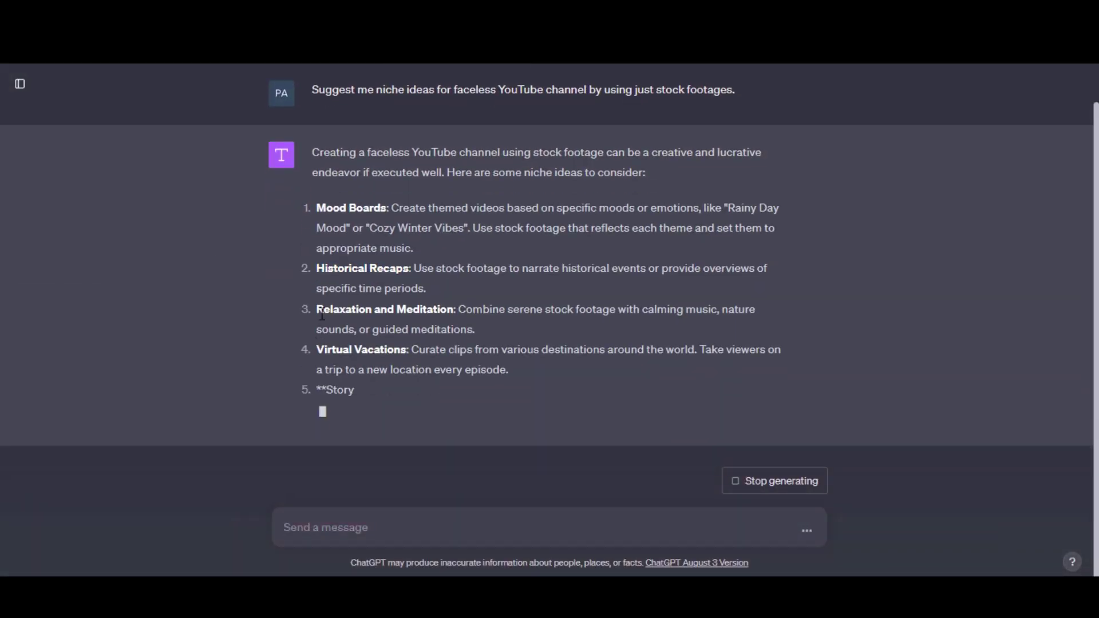
left_click_drag(321, 372, 394, 372)
triple_click(391, 366)
triple_click(390, 369)
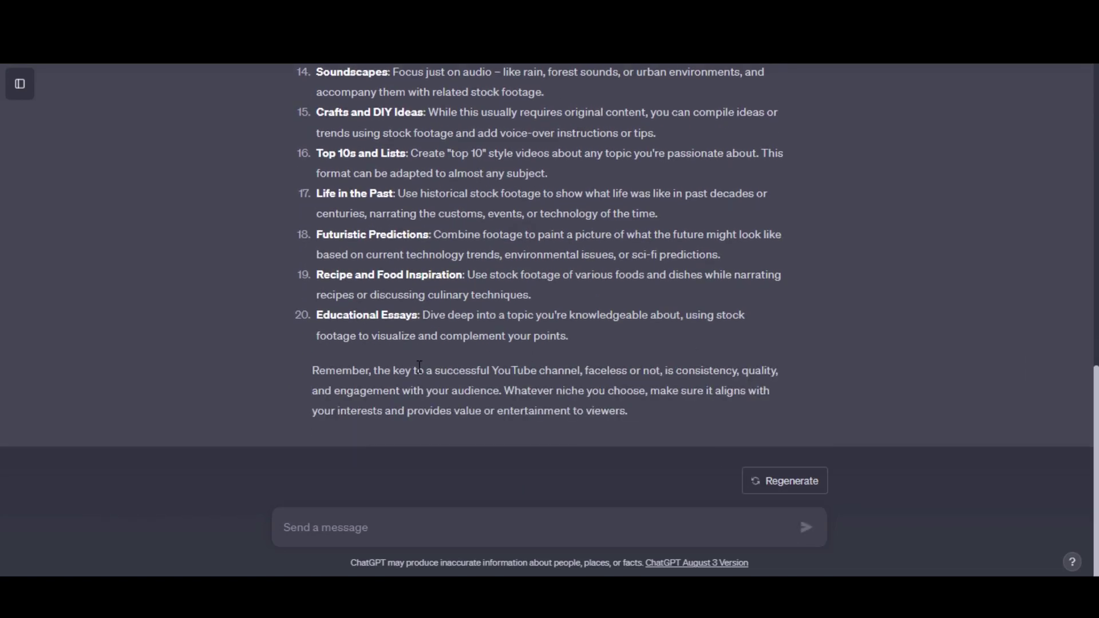
Step: Ask ChatGPT for stock-footage video ideas on Daily Habits and Routines
scroll(304, 389, "up", 15)
left_click_drag(317, 251, 393, 263)
left_click_drag(355, 229, 443, 397)
left_click(443, 397)
scroll(409, 394, "down", 3)
left_click(419, 556)
type("Suggest me creative video ideas related to \"Daily Habits and Routines\" b")
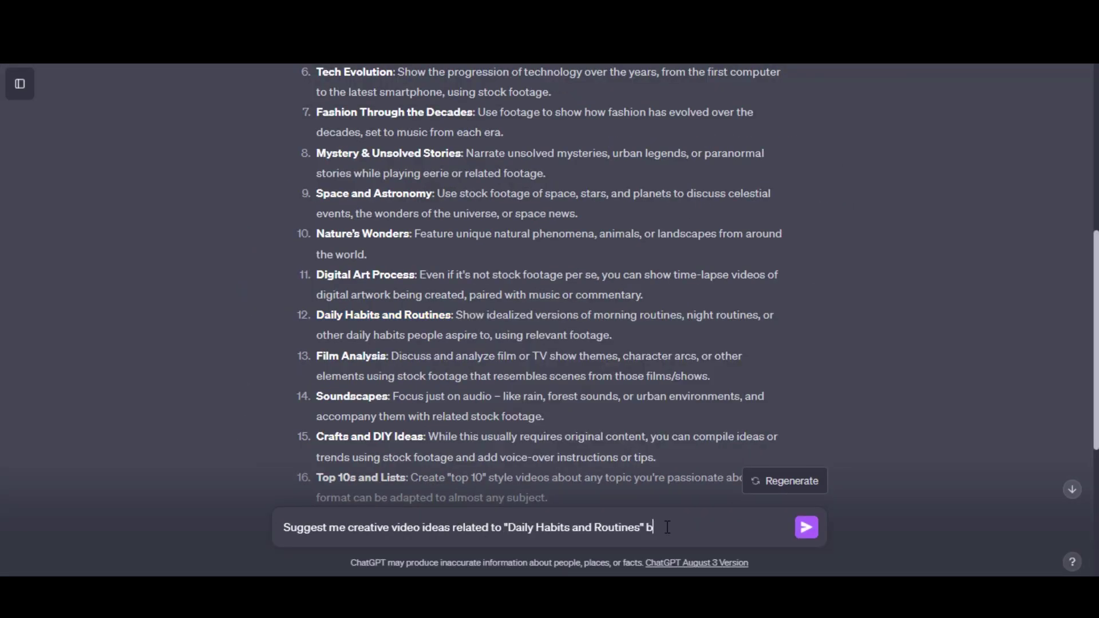
type("k footages. Keep in mind the enaging video")
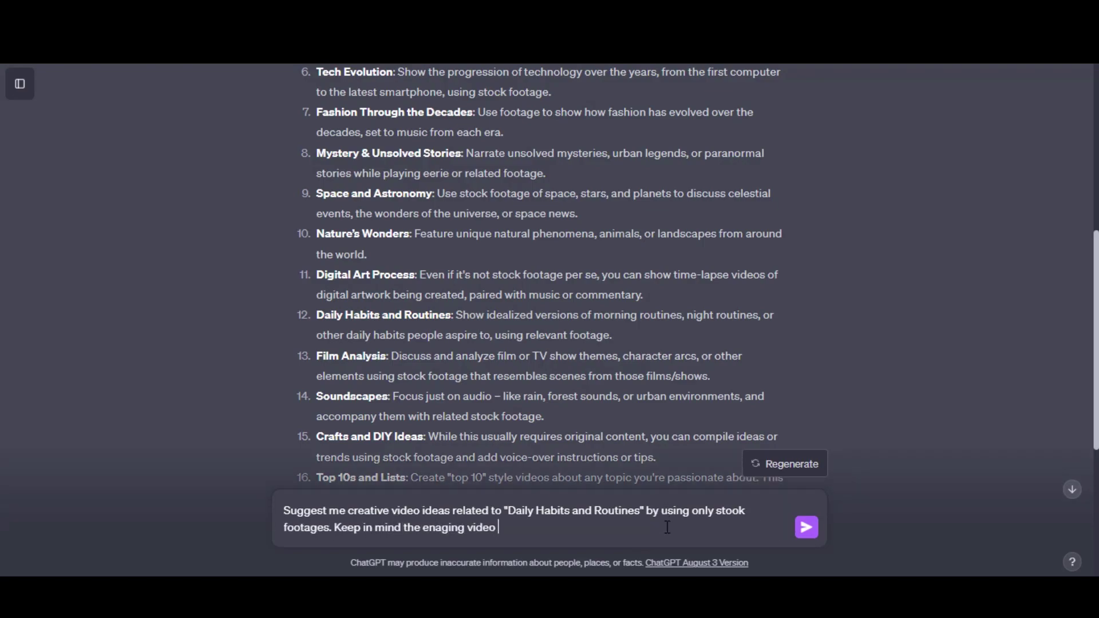
type("format")
key("Return")
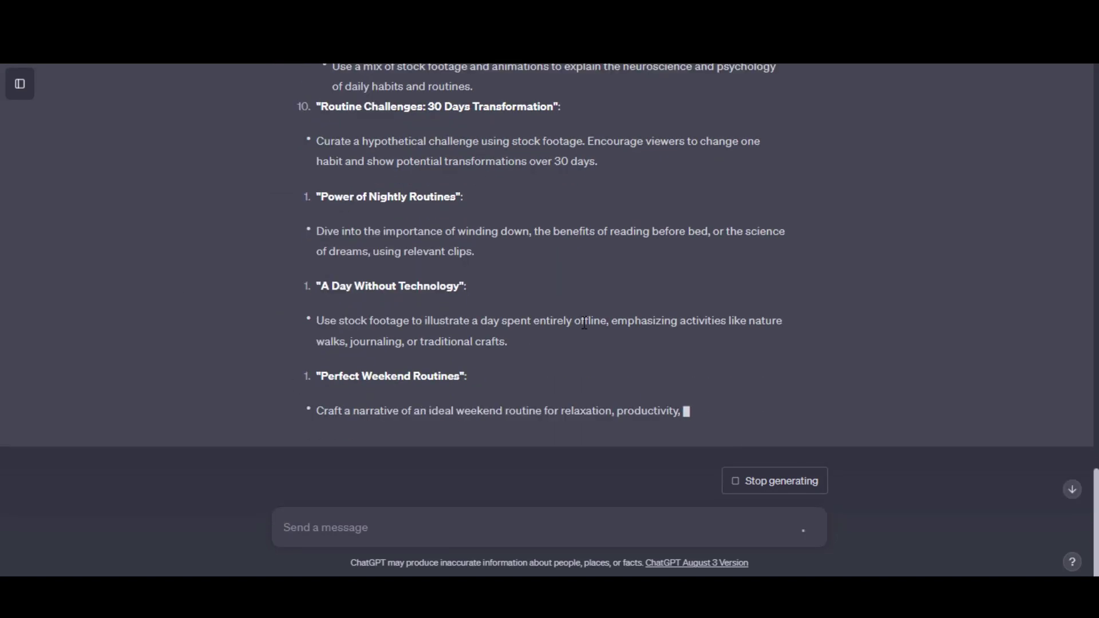
Step: Select the 'Healthy vs. Unhealthy Day' idea title in the list
scroll(622, 372, "up", 15)
left_click_drag(319, 419, 473, 424)
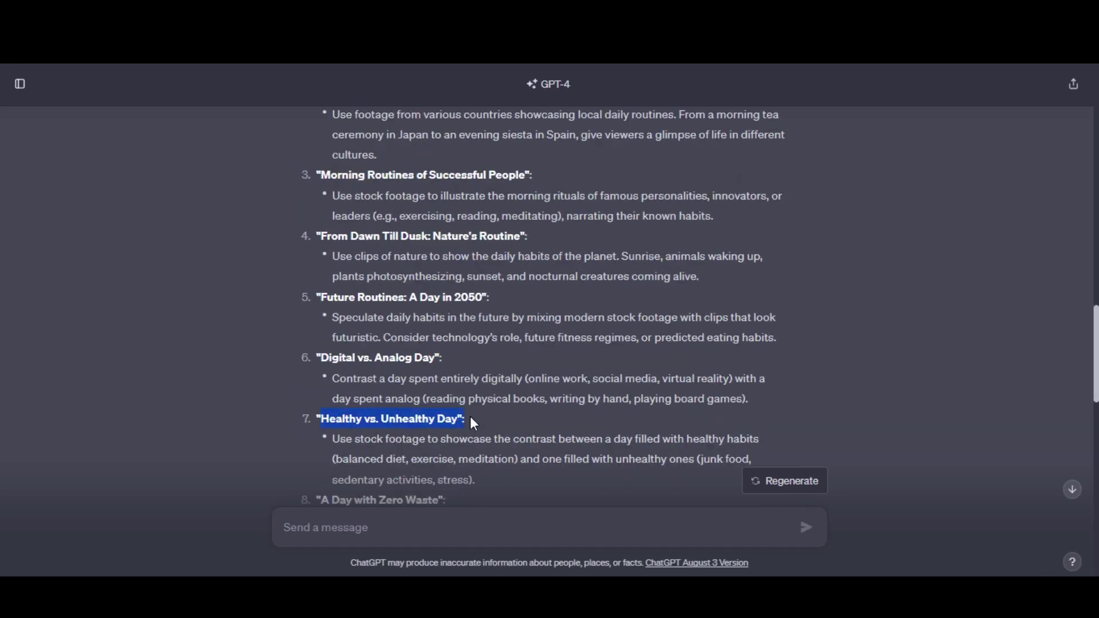
scroll(393, 308, "up", 10)
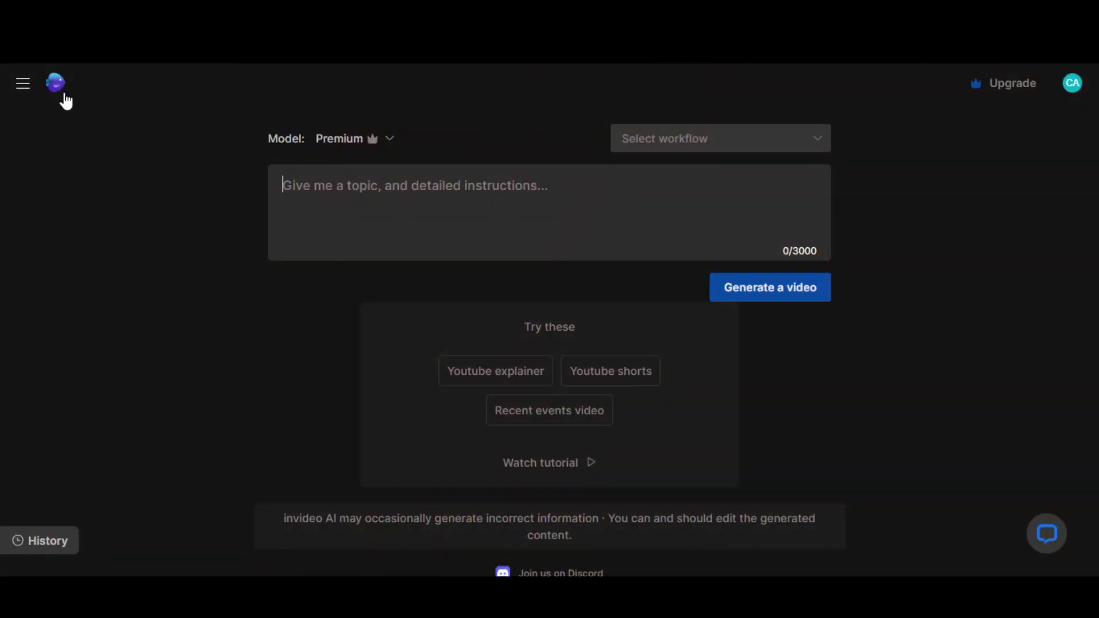
Step: Pick the YouTube explainer workflow at 2 minutes and paste the idea title as topic
left_click(714, 139)
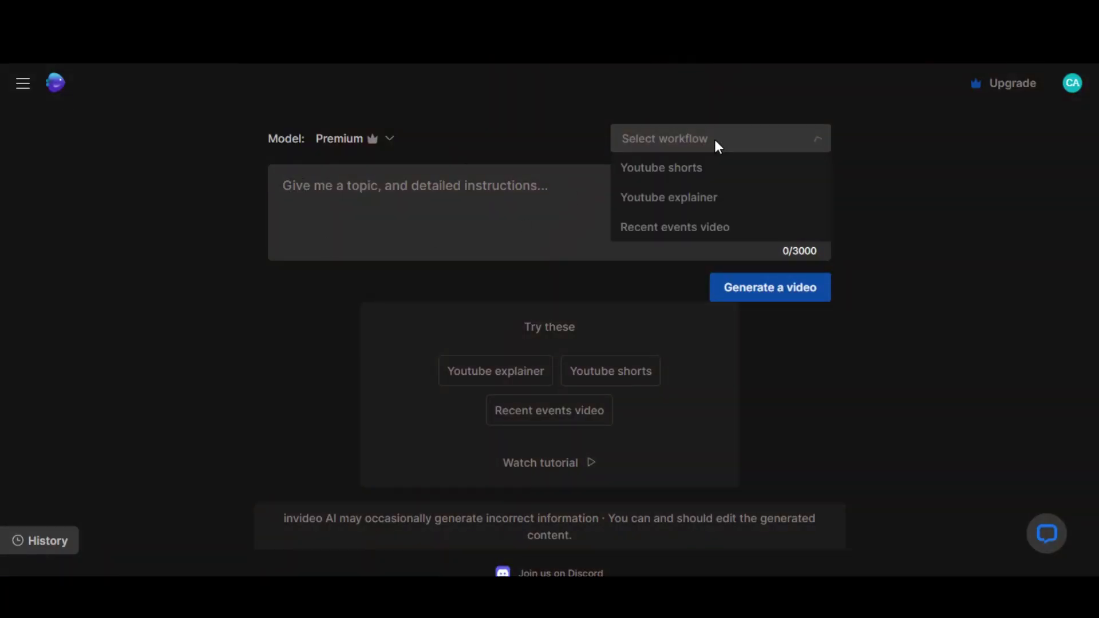
left_click(692, 202)
left_click(408, 162)
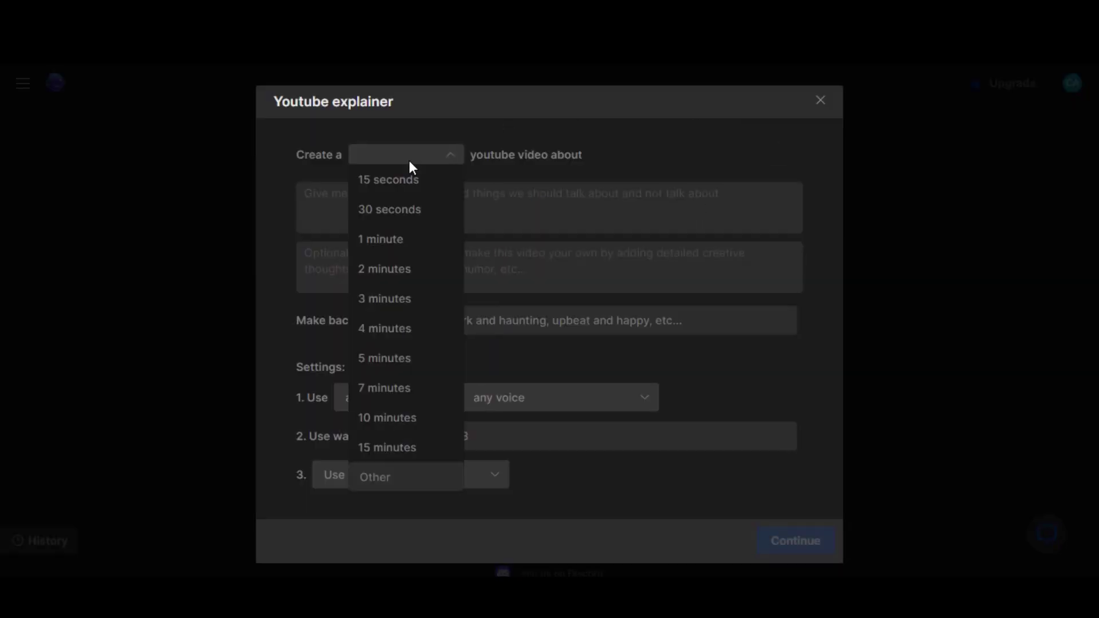
left_click(394, 273)
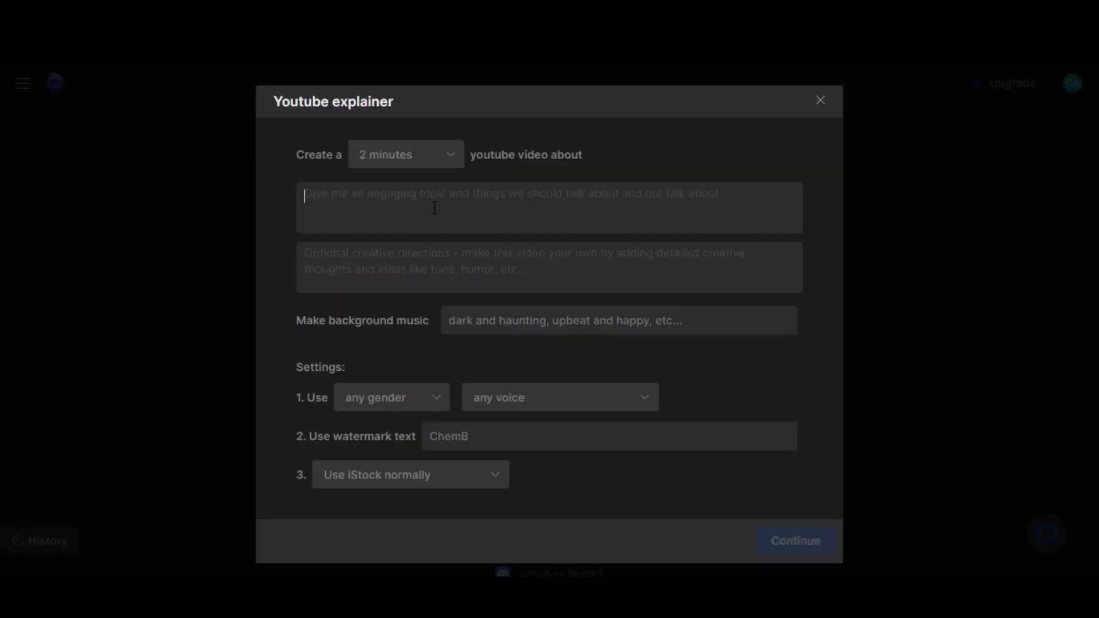
type("Morning Routines of Successful People")
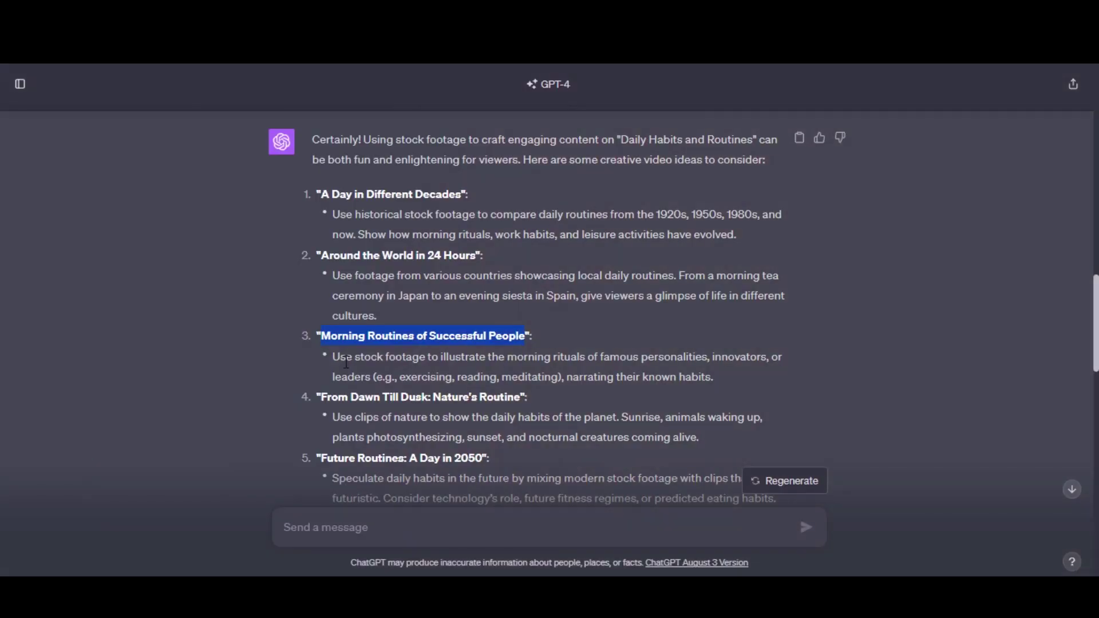
left_click_drag(442, 356, 715, 380)
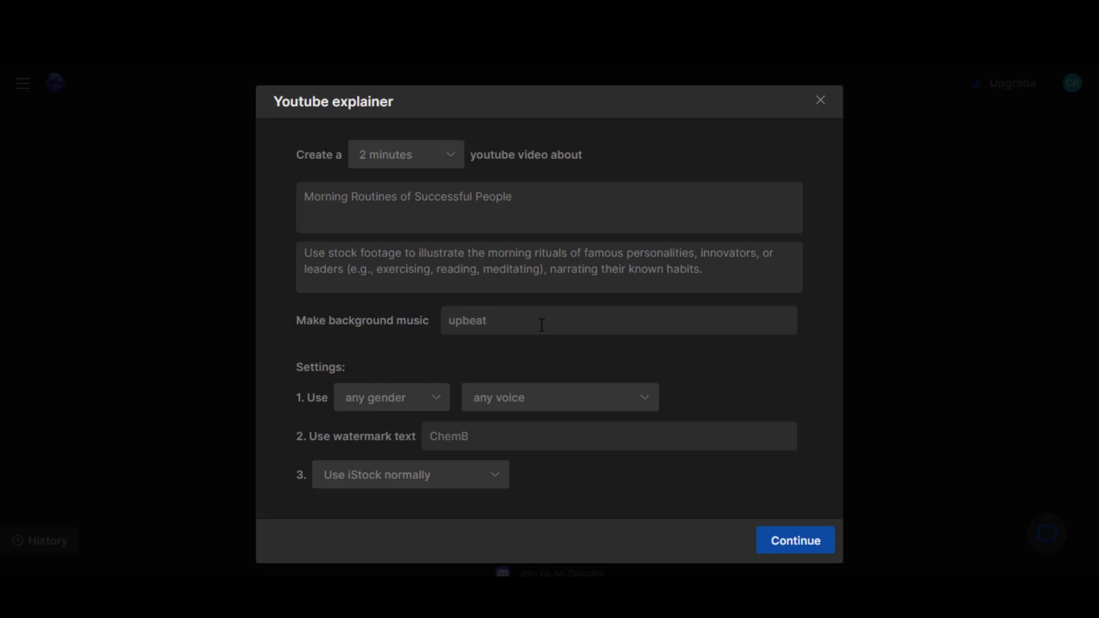
Step: Set a male clear American narrator, keep normal stock footage usage, and send the settings
left_click(416, 403)
left_click(368, 456)
left_click(540, 397)
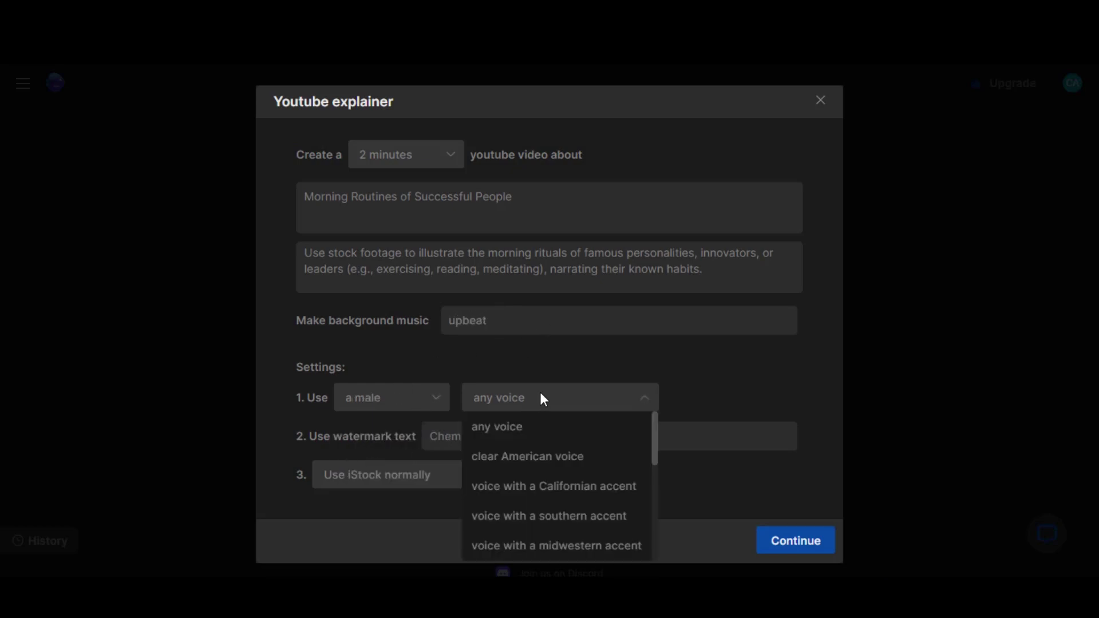
scroll(562, 471, "down", 5)
scroll(559, 497, "down", 3)
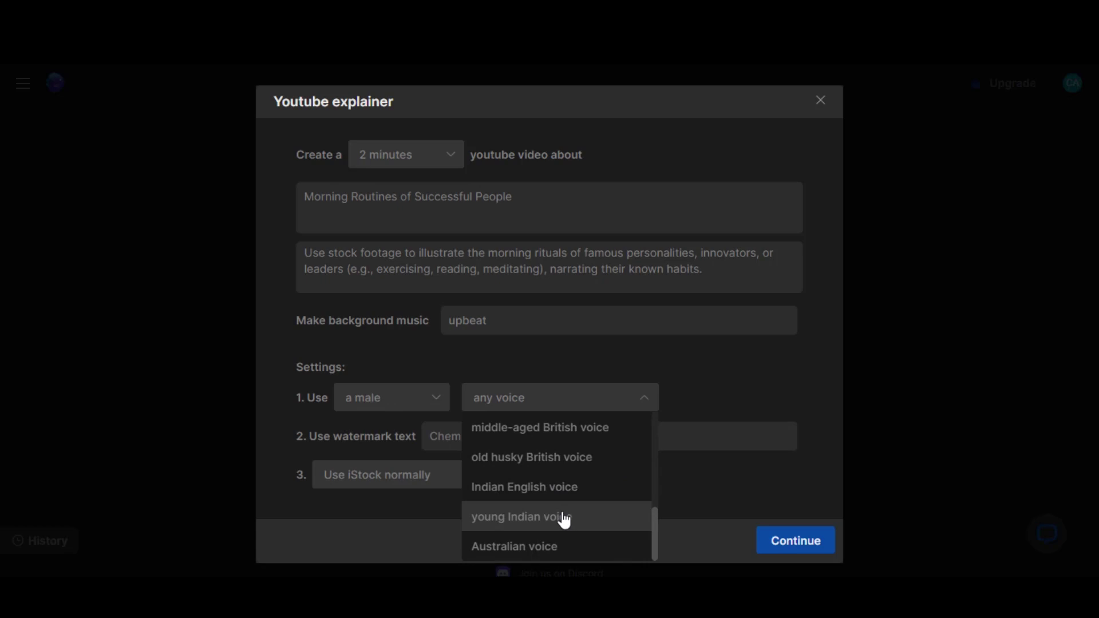
scroll(527, 542, "up", 4)
scroll(525, 543, "up", 3)
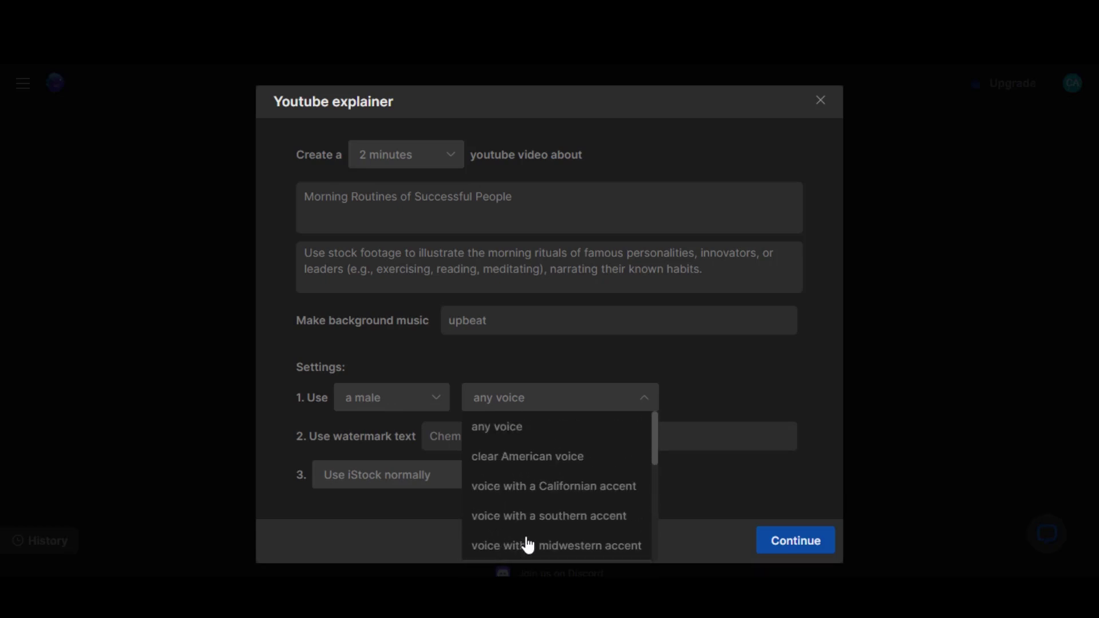
left_click(553, 461)
left_click(439, 480)
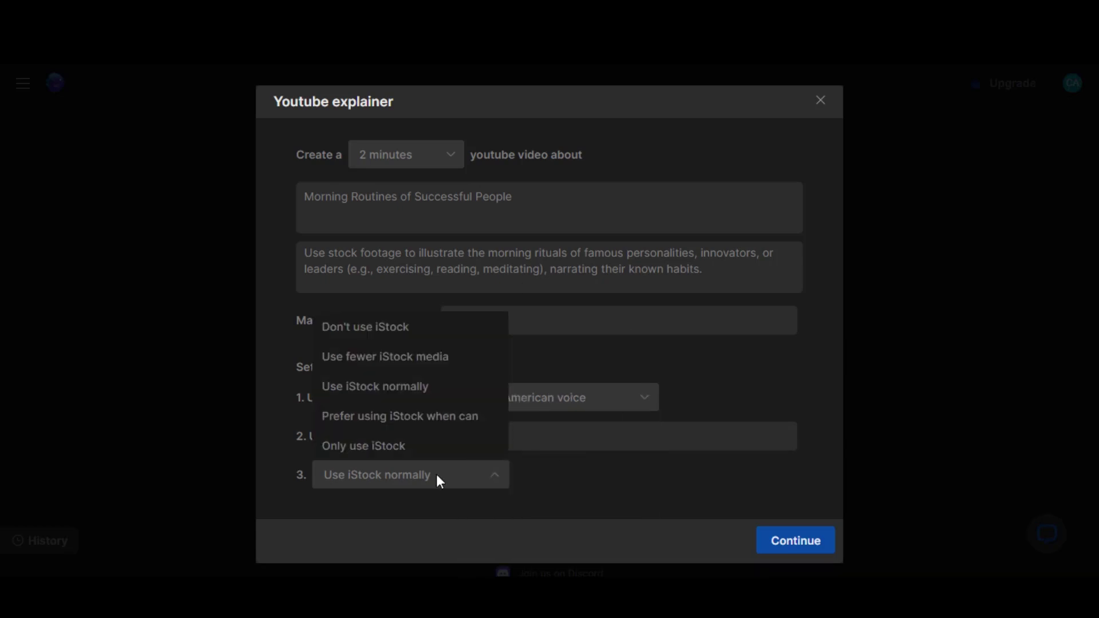
left_click(437, 475)
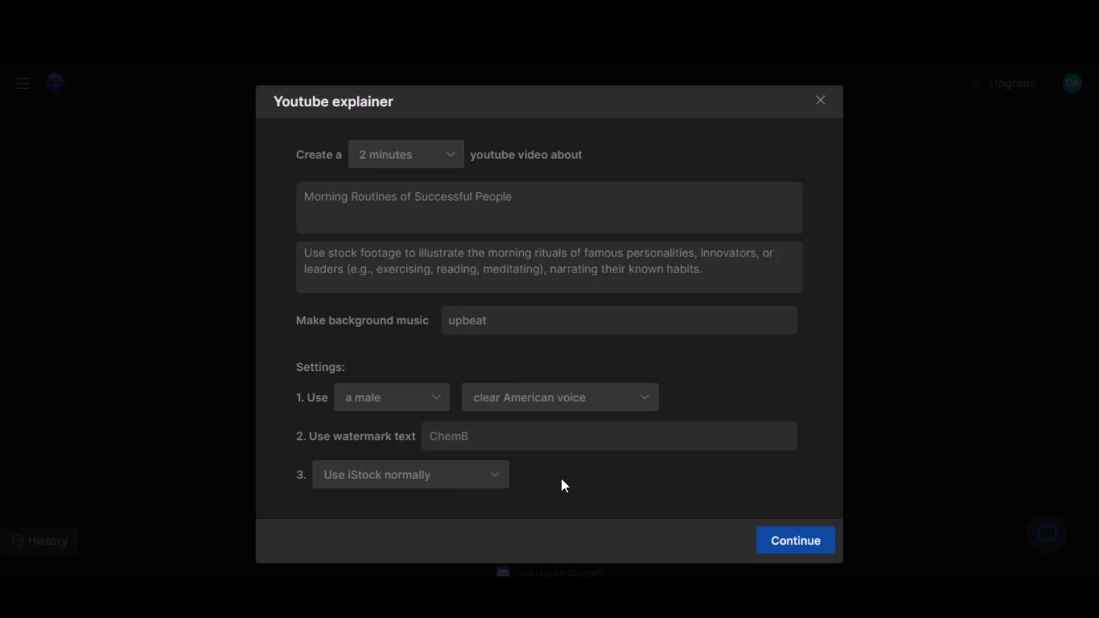
left_click(767, 540)
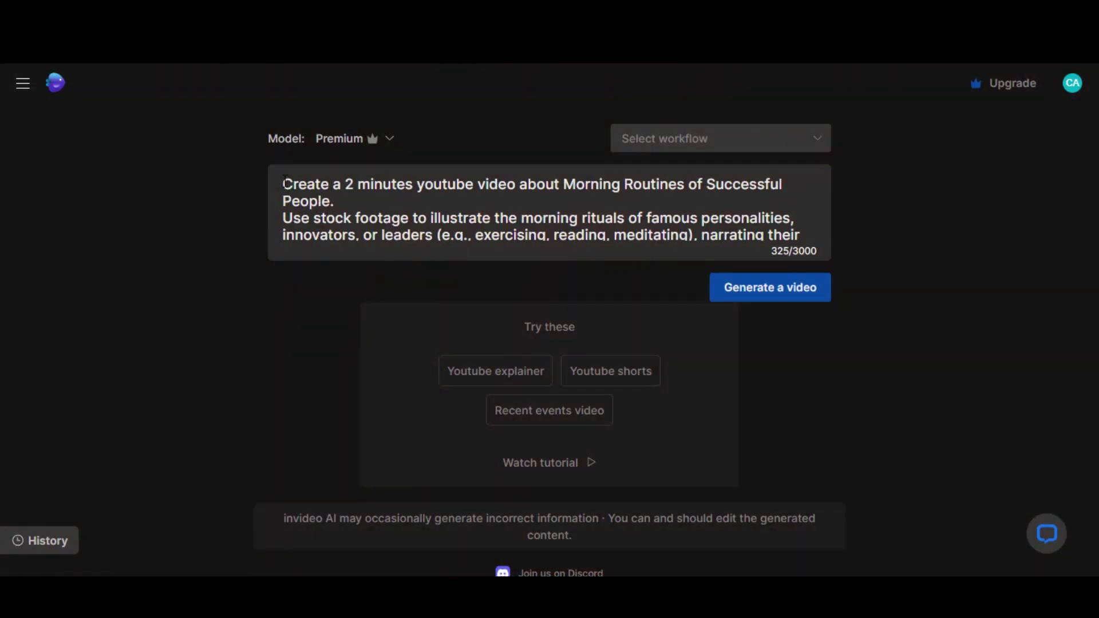
Step: Fill the ChatGPT prompt template with idea 3 and its pasted title, and send it
left_click_drag(285, 182, 712, 234)
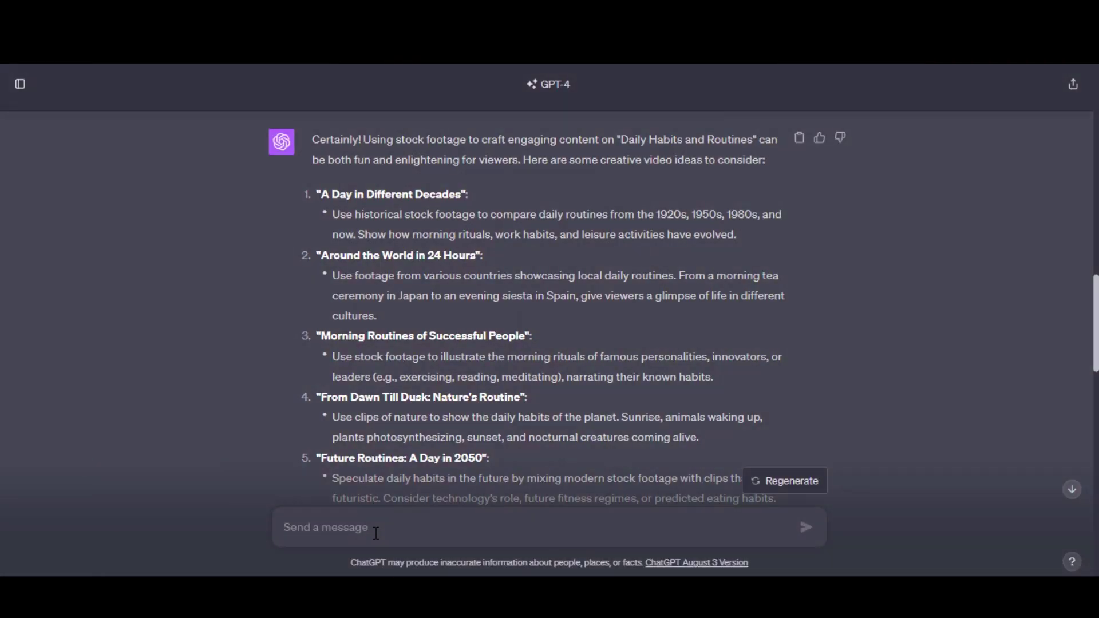
key("ctrl+v")
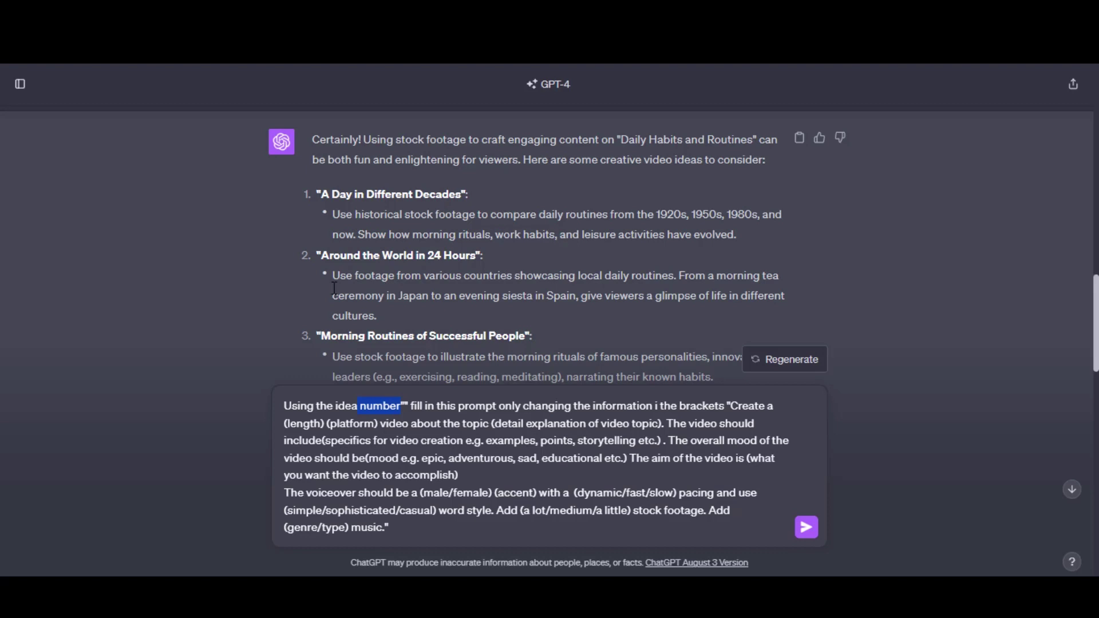
type("3")
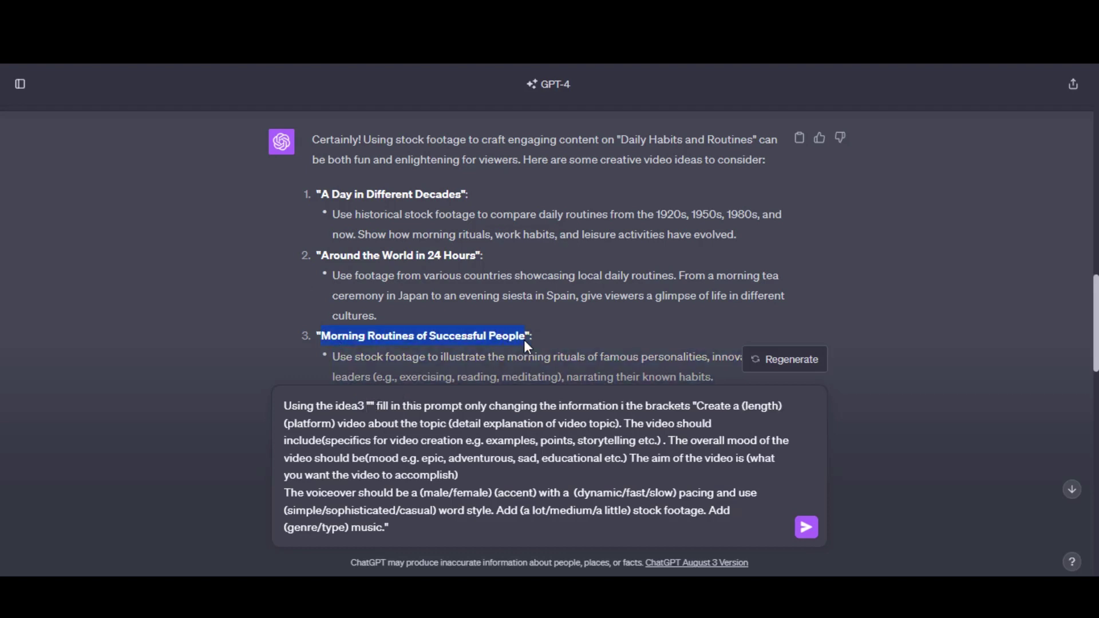
type("Morning Routines of Successful People")
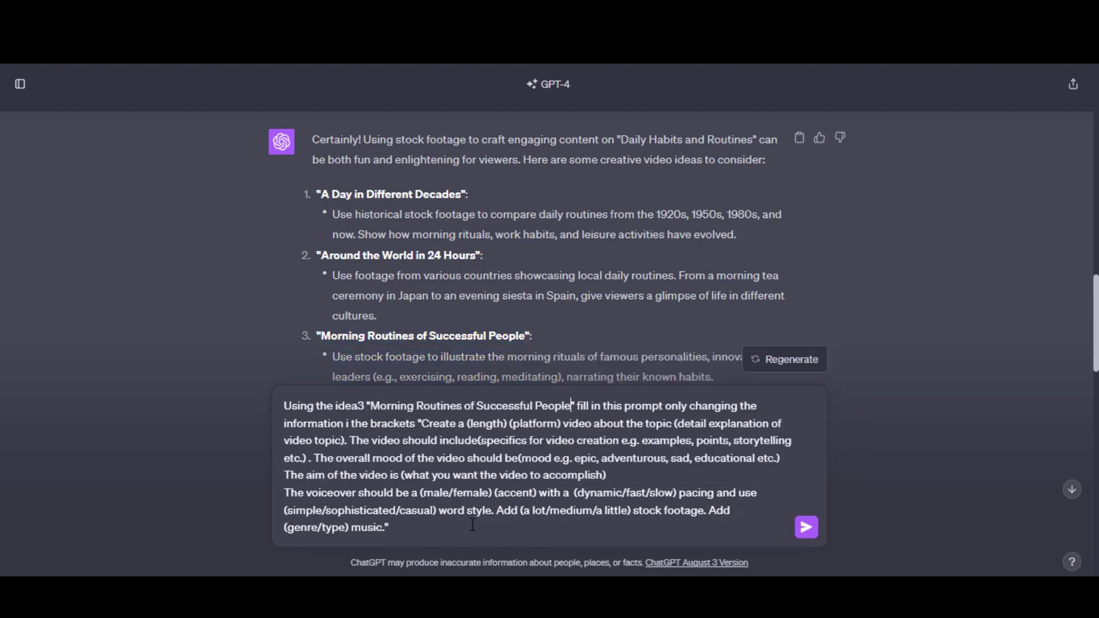
left_click(805, 526)
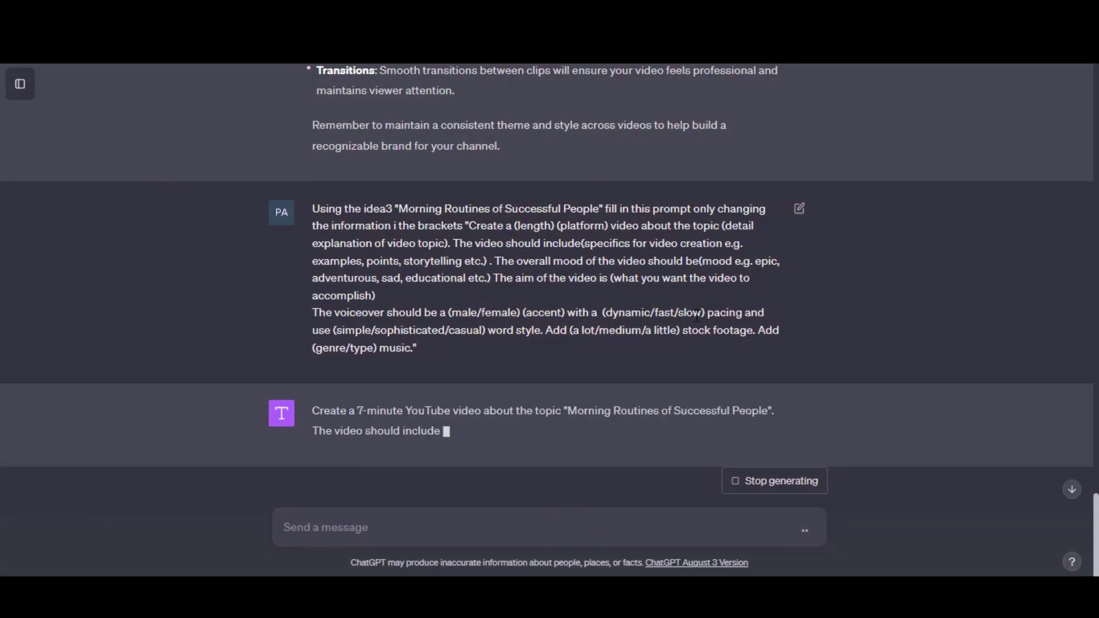
scroll(621, 411, "down", 2)
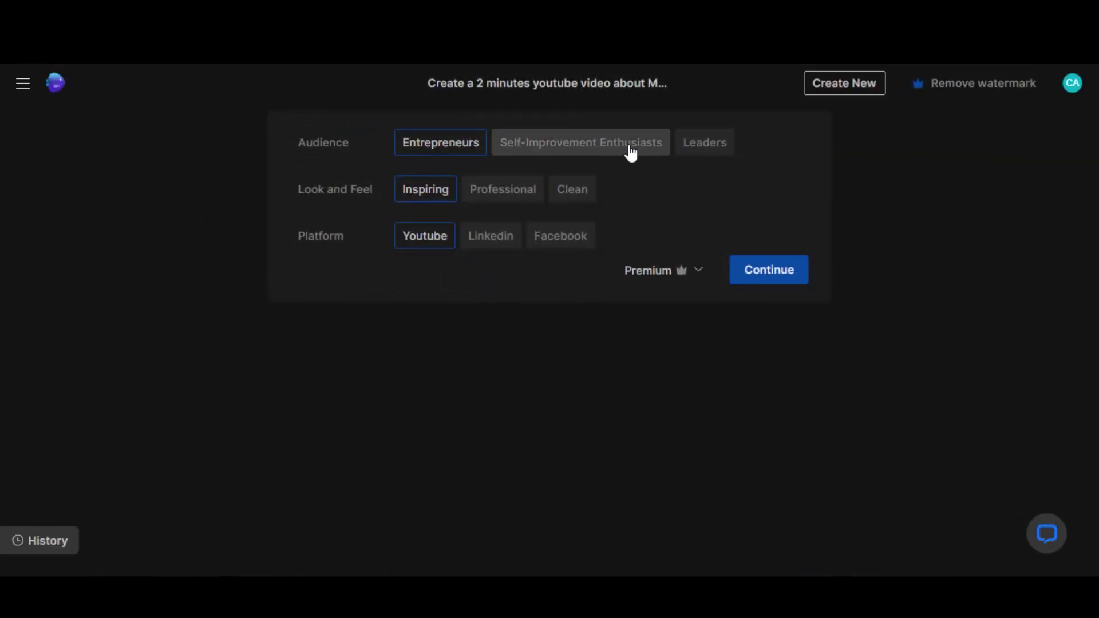
Step: Choose Self-Improvement Enthusiasts as the audience and continue
left_click(629, 147)
left_click(779, 276)
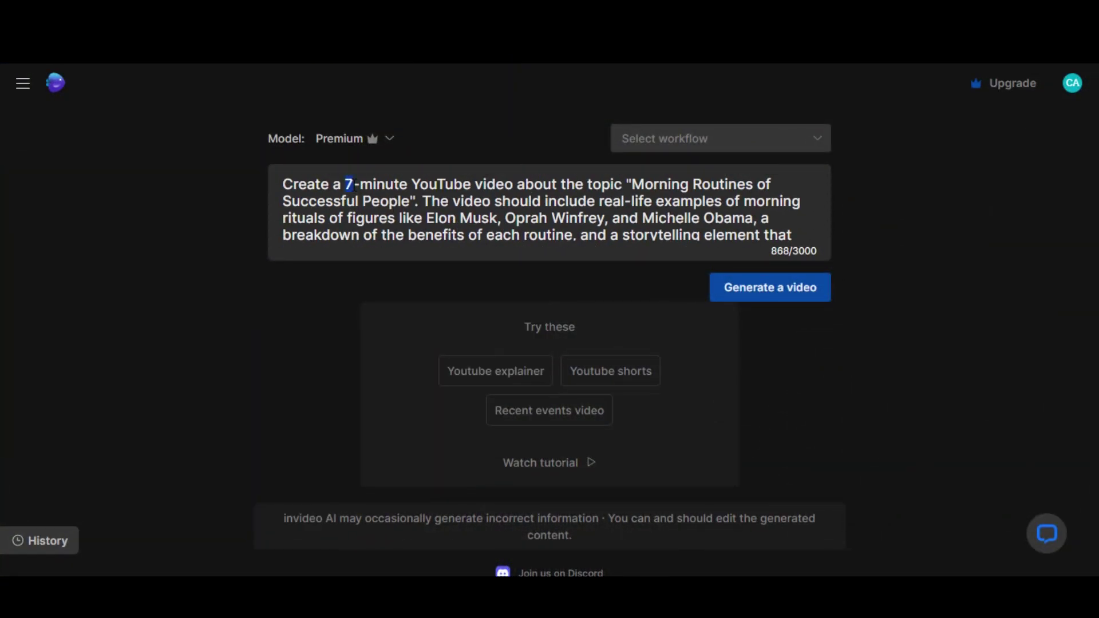
Step: Change the prompt's length from 7 to 2 minutes, target Self-Improvement Enthusiasts, and generate
type("2")
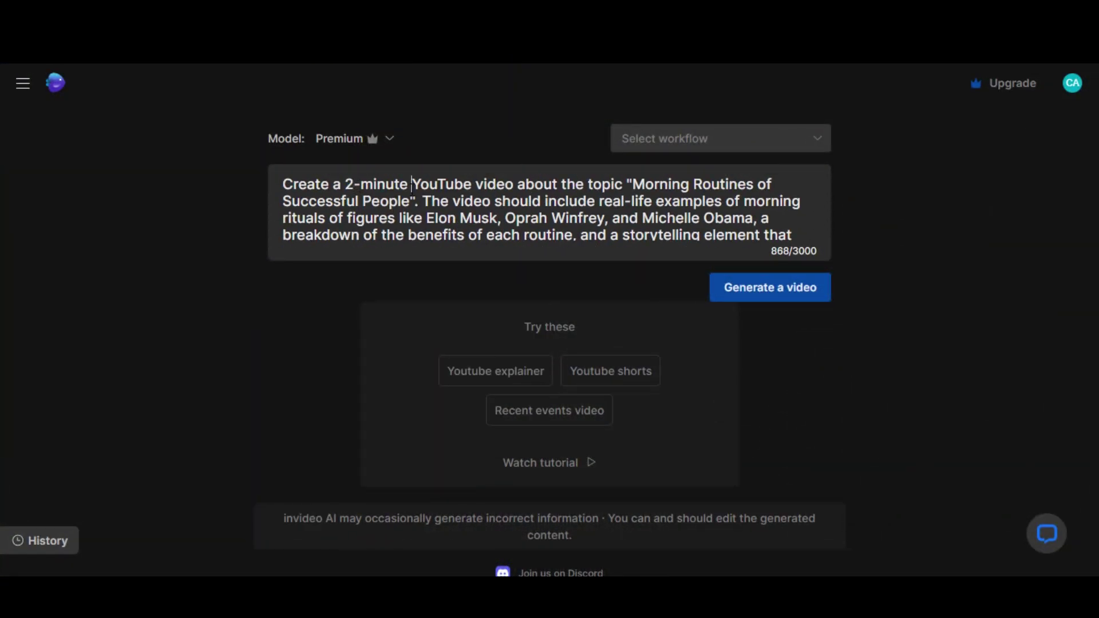
left_click(773, 291)
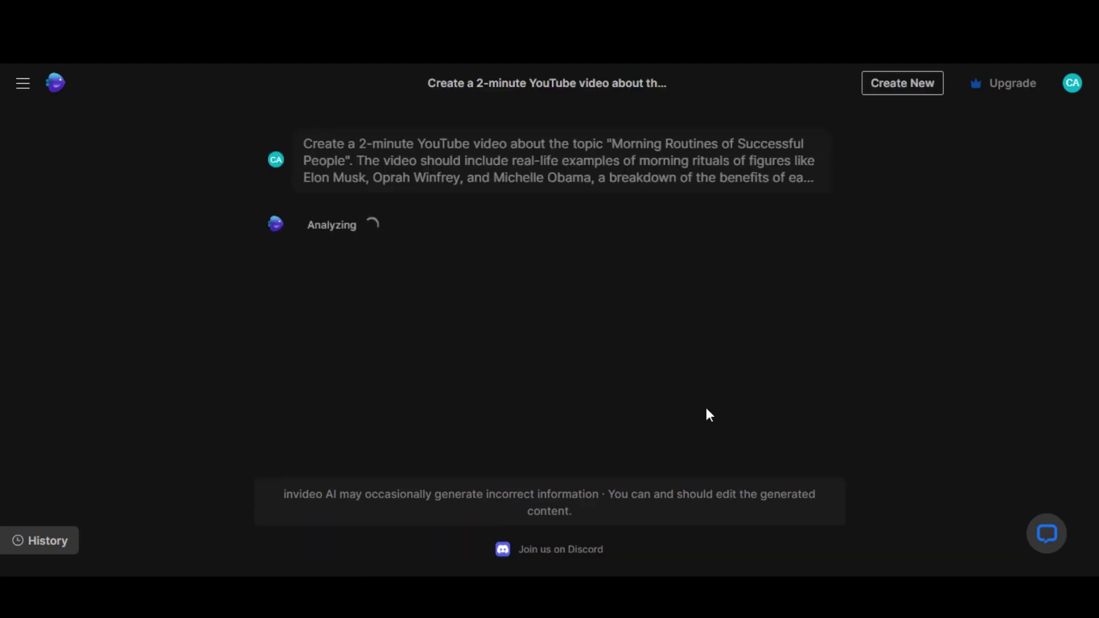
left_click_drag(304, 150, 719, 207)
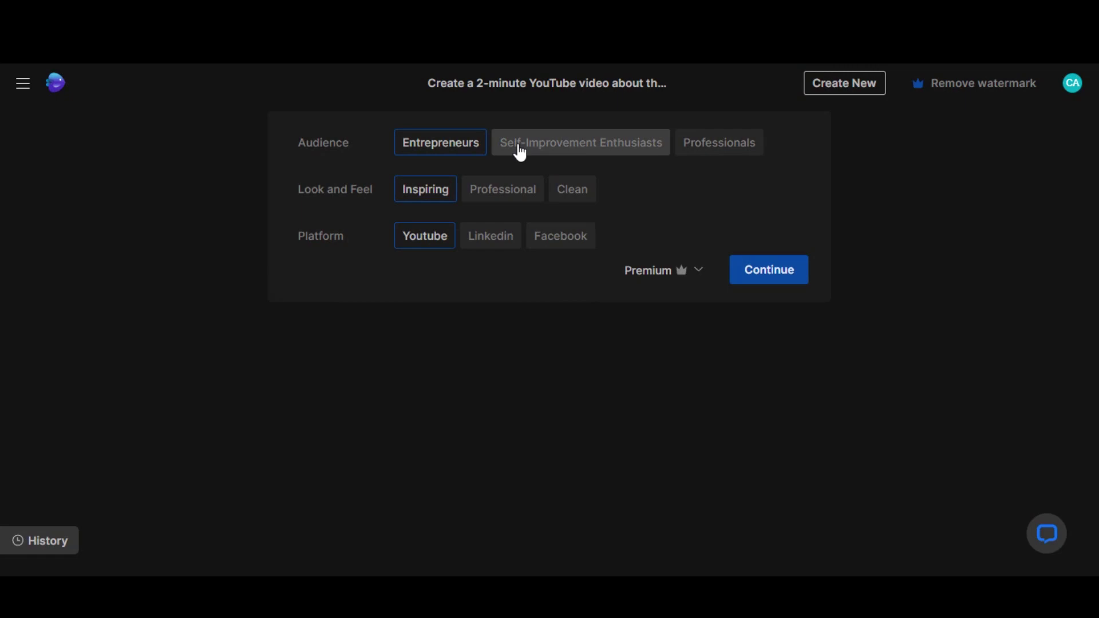
left_click(539, 150)
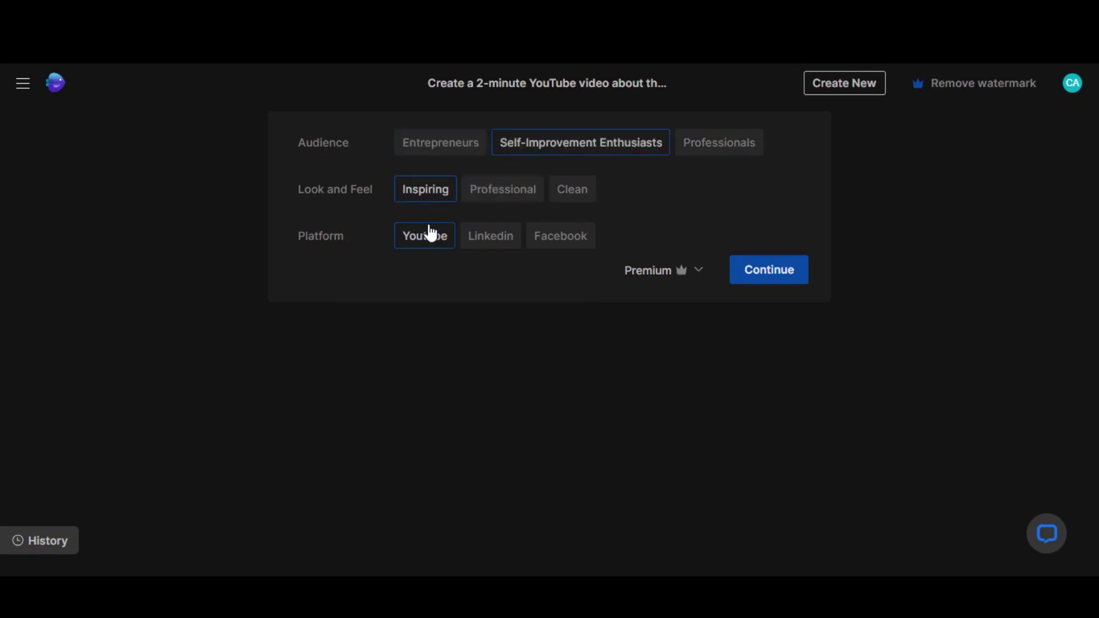
left_click(778, 280)
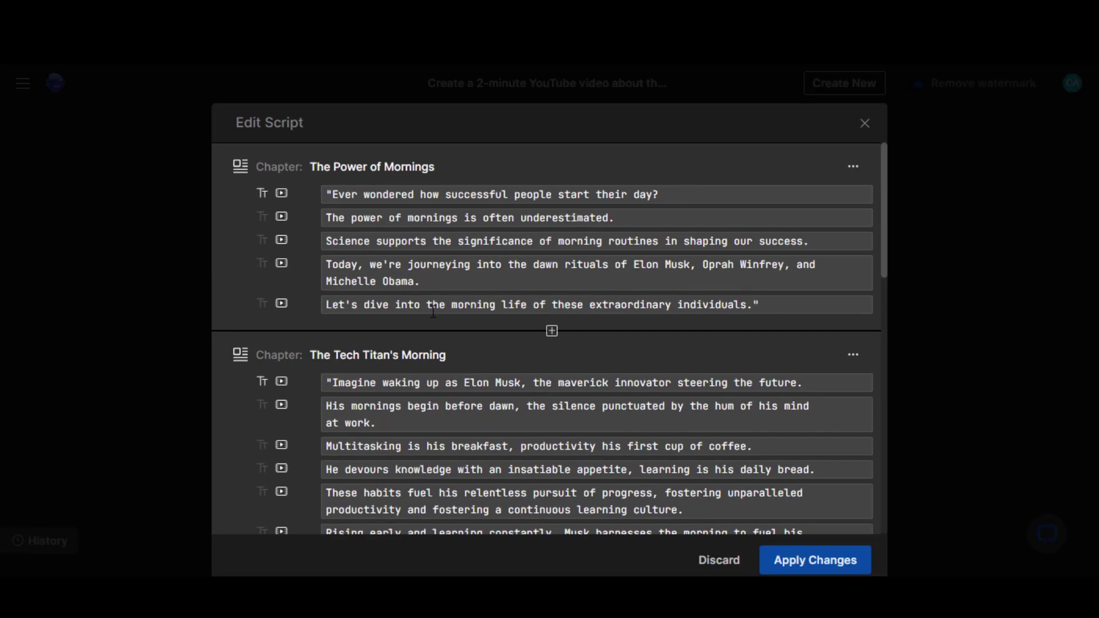
Step: Scroll through the generated script's chapters, such as 'The Power of Mornings'
left_click_drag(309, 166, 421, 167)
scroll(438, 170, "down", 15)
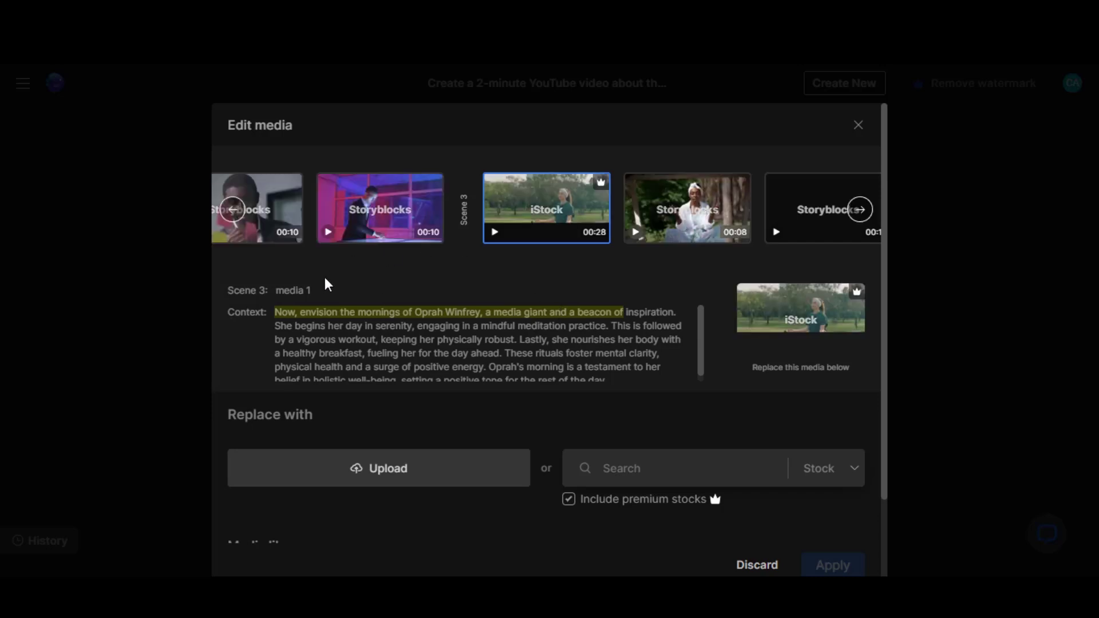
Step: Search stock media and replace scene 2's first clip with the two-men conference-stage photo
scroll(658, 367, "down", 2)
left_click(658, 365)
type("elon musk")
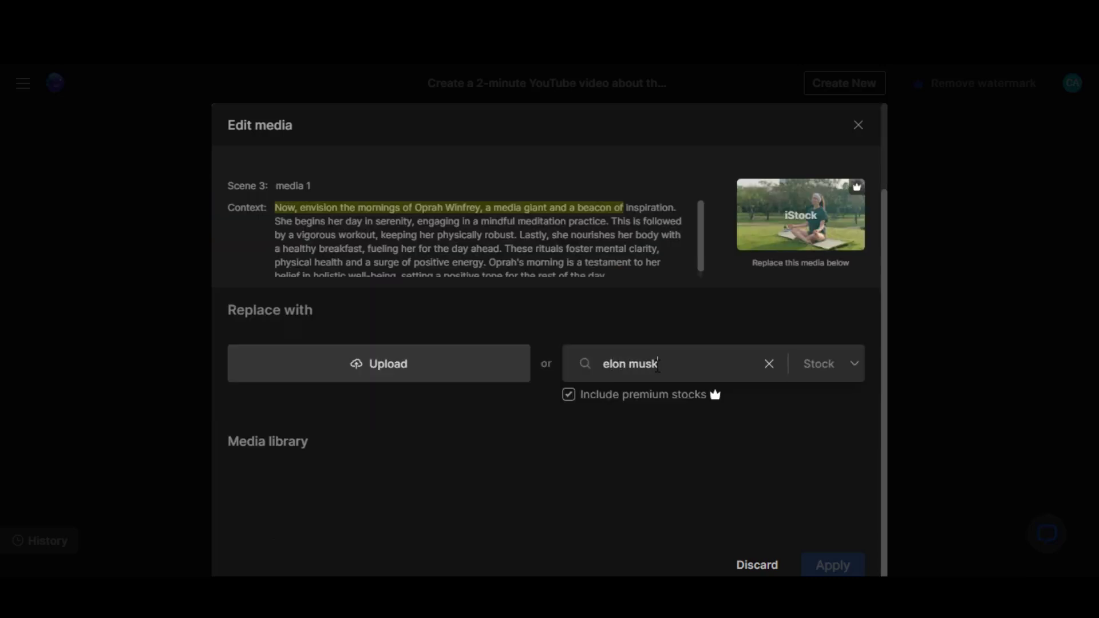
key("Return")
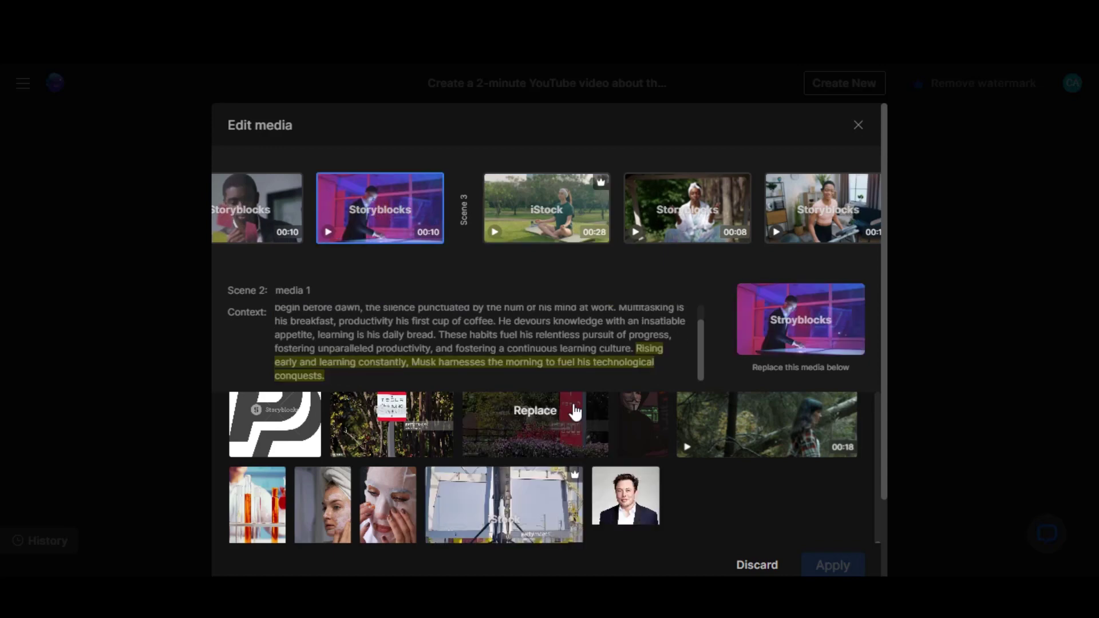
scroll(515, 394, "down", 2)
scroll(410, 383, "up", 10)
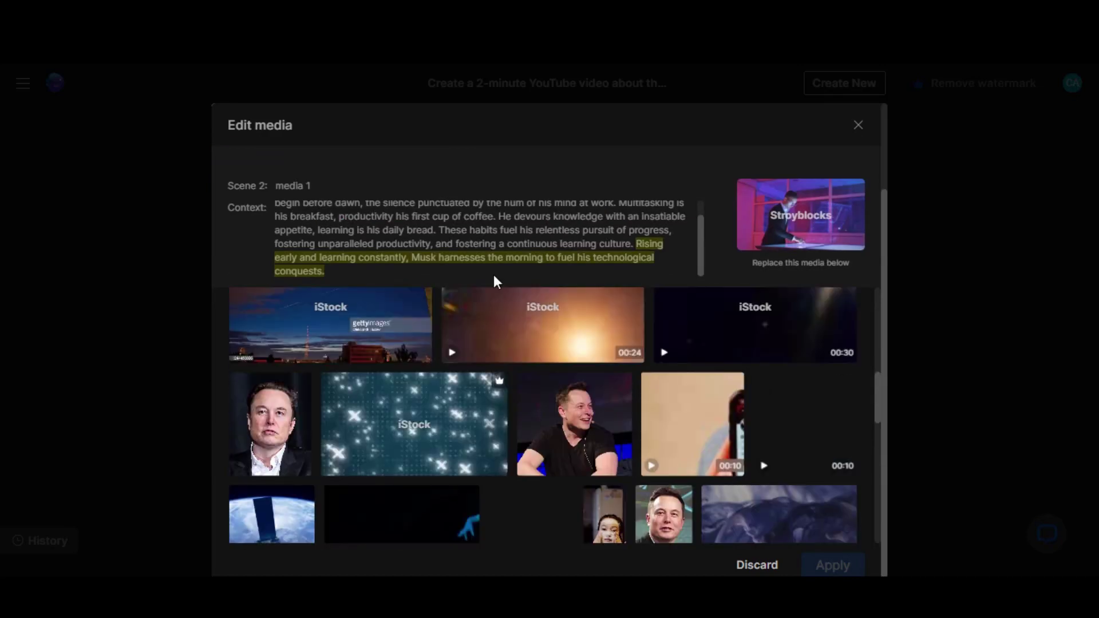
scroll(418, 447, "up", 2)
scroll(435, 441, "up", 3)
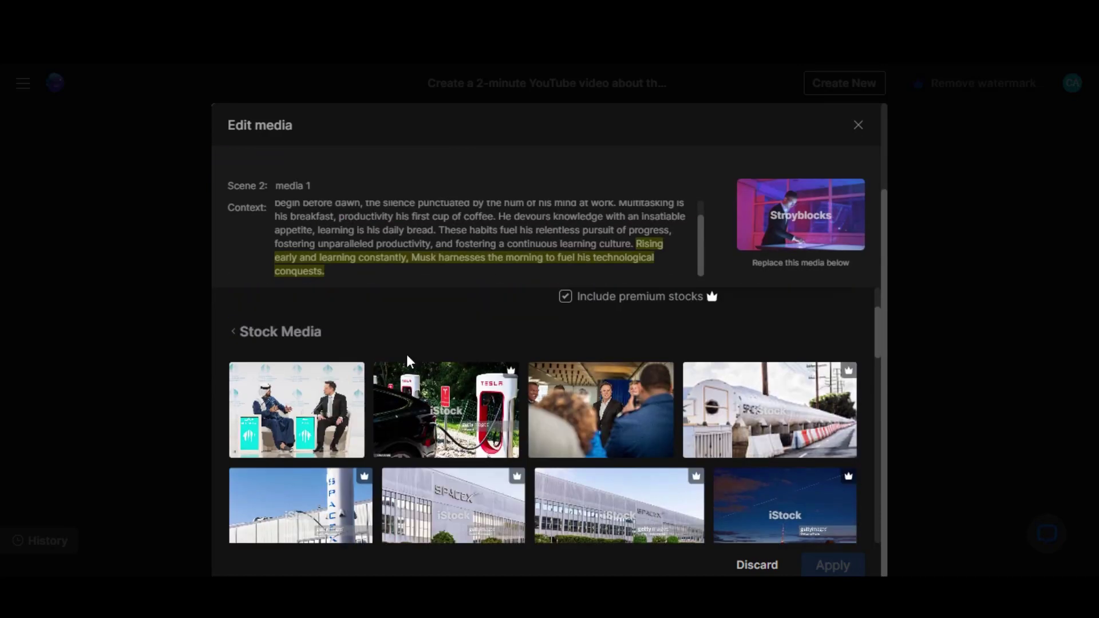
left_click(306, 420)
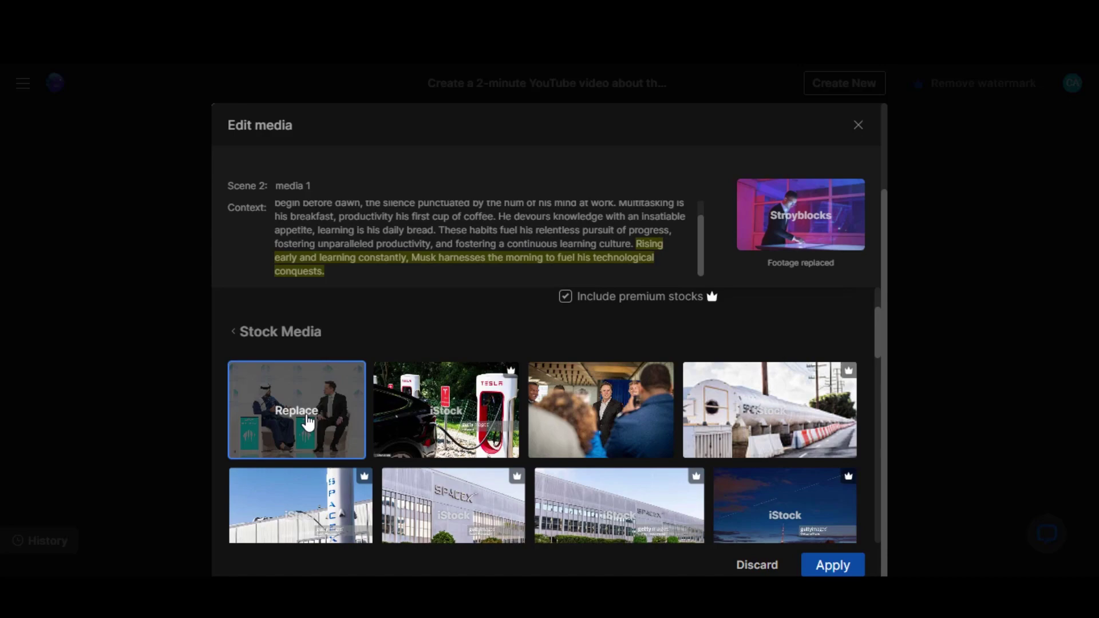
left_click(830, 567)
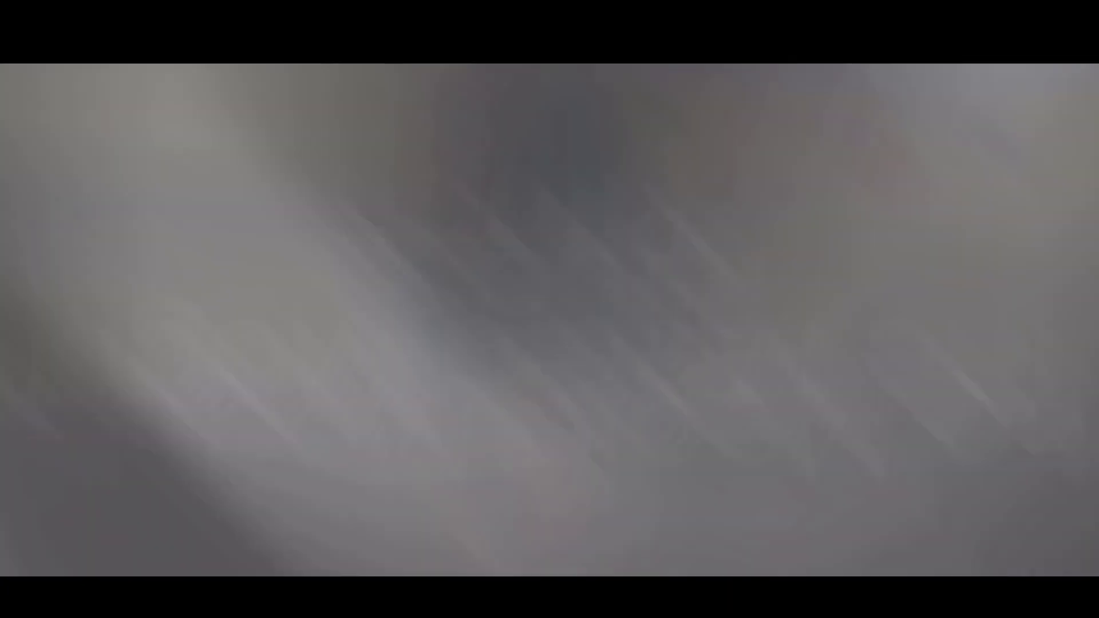
Step: Leave full-screen playback and draft the command 'Change the Voice Over to Male American'
double_click(410, 457)
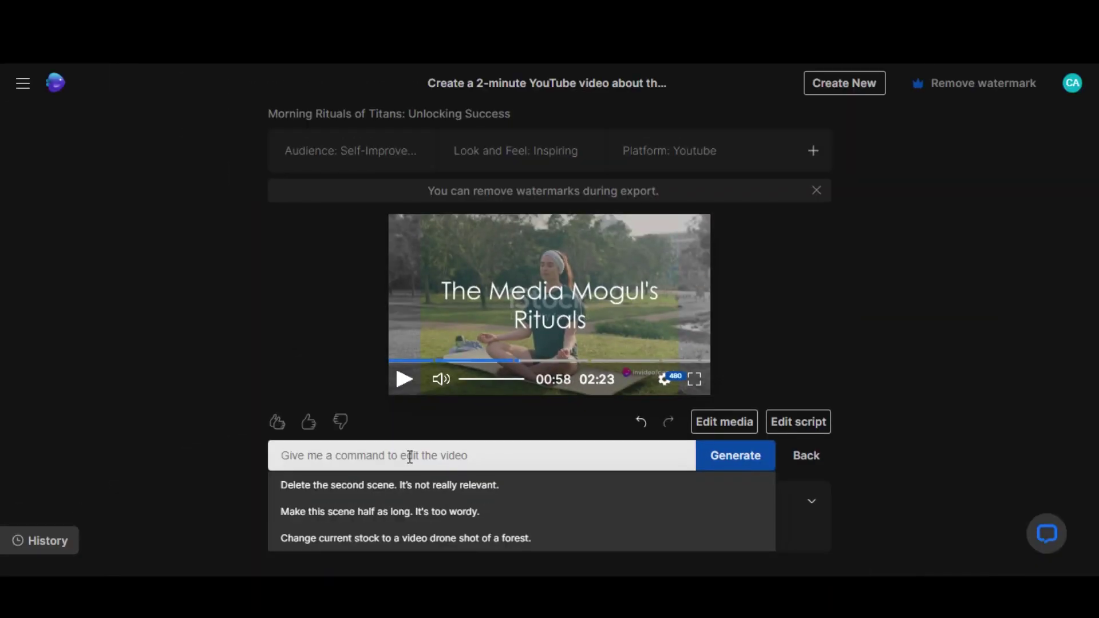
type("Change the Music to 50%")
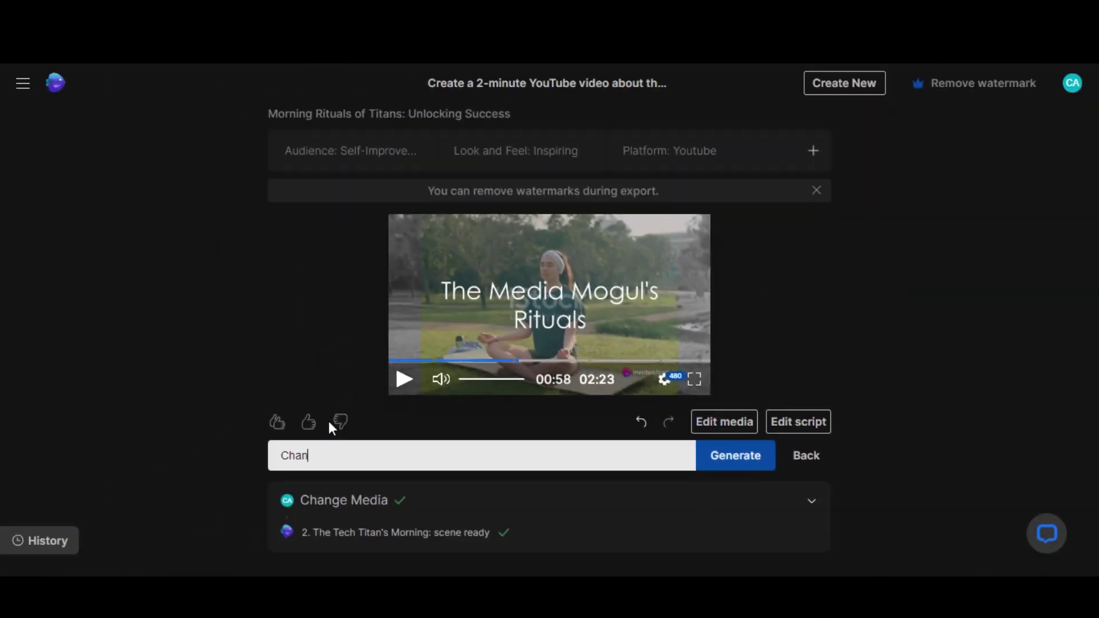
type("ge the Voice Over to")
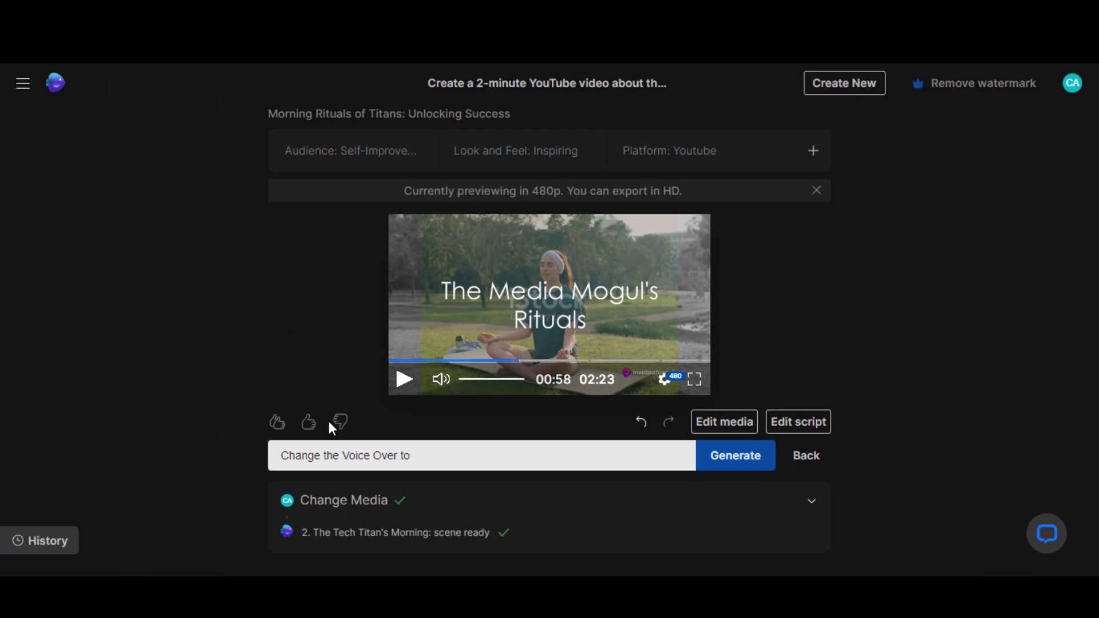
type(" Male American")
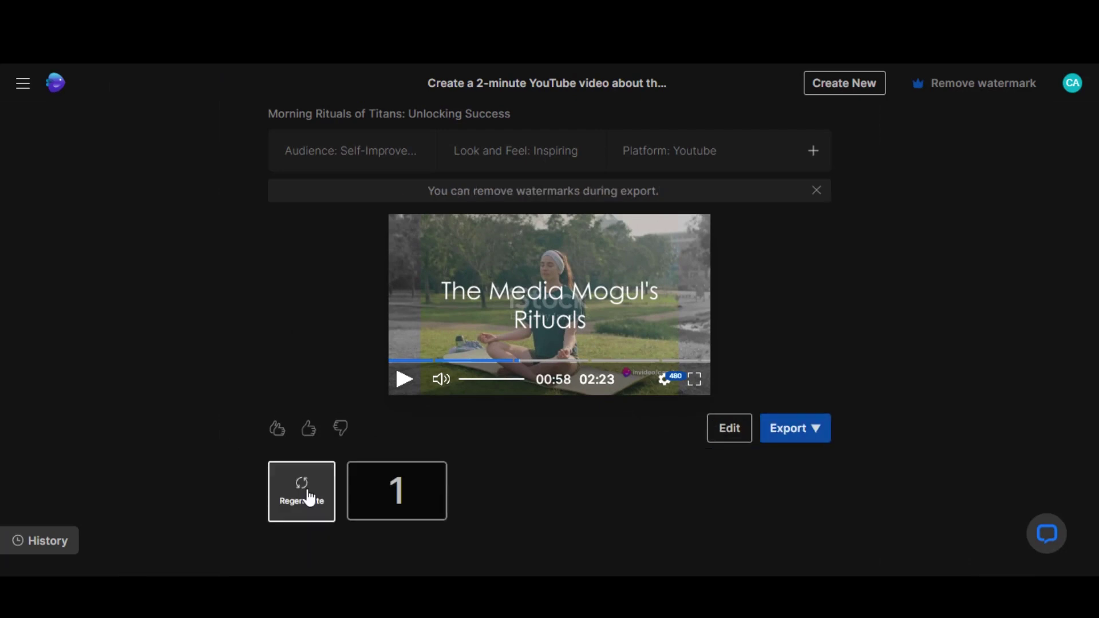
Step: Regenerate the whole video with Look and Feel switched from Inspiring to Professional
left_click(309, 496)
left_click(509, 211)
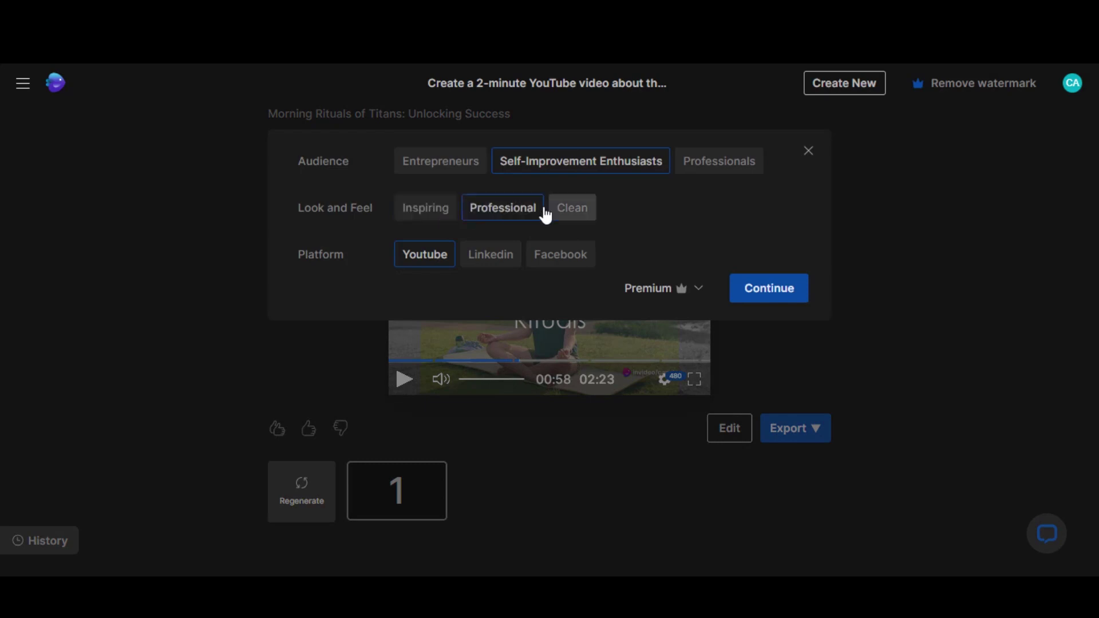
left_click(756, 289)
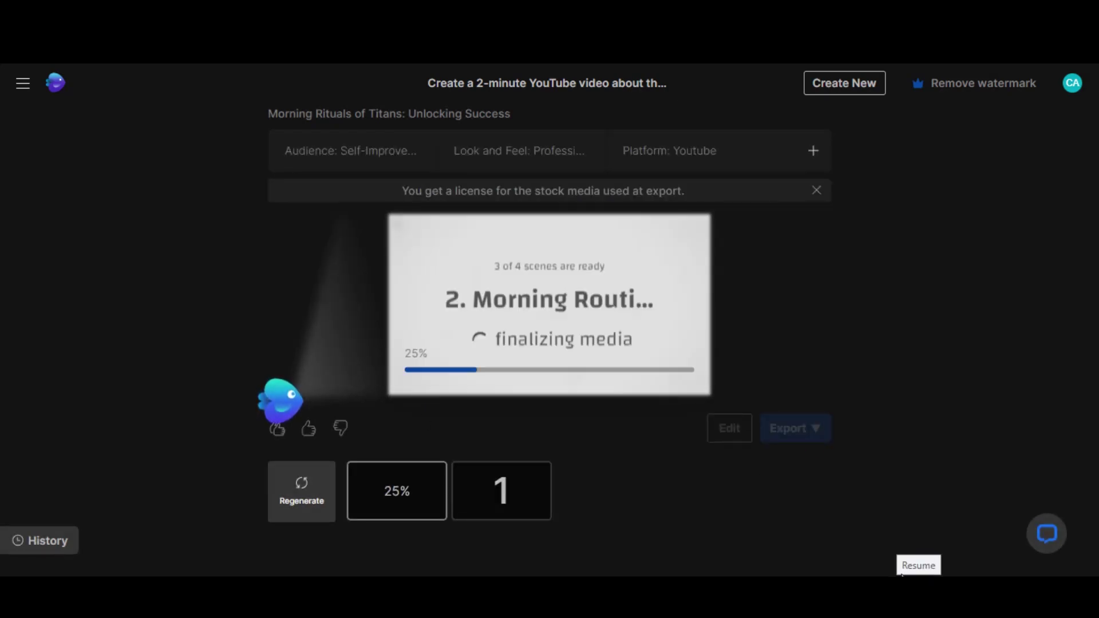
left_click_drag(435, 312, 577, 302)
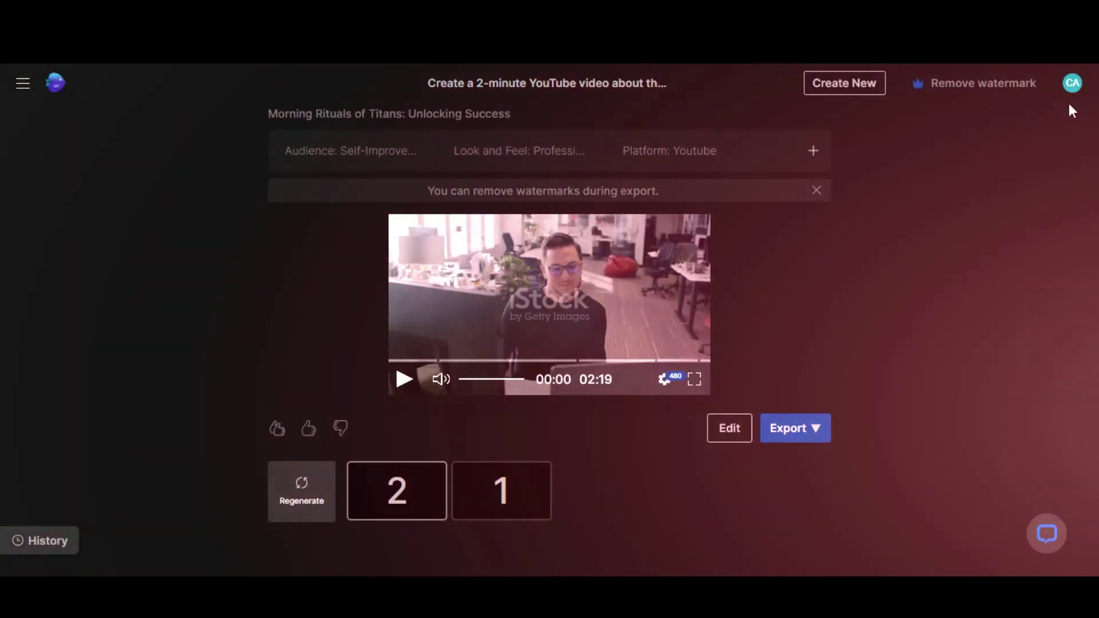
Step: Turn on Beta features in workspace settings and export the project to the timeline editor
left_click(1072, 85)
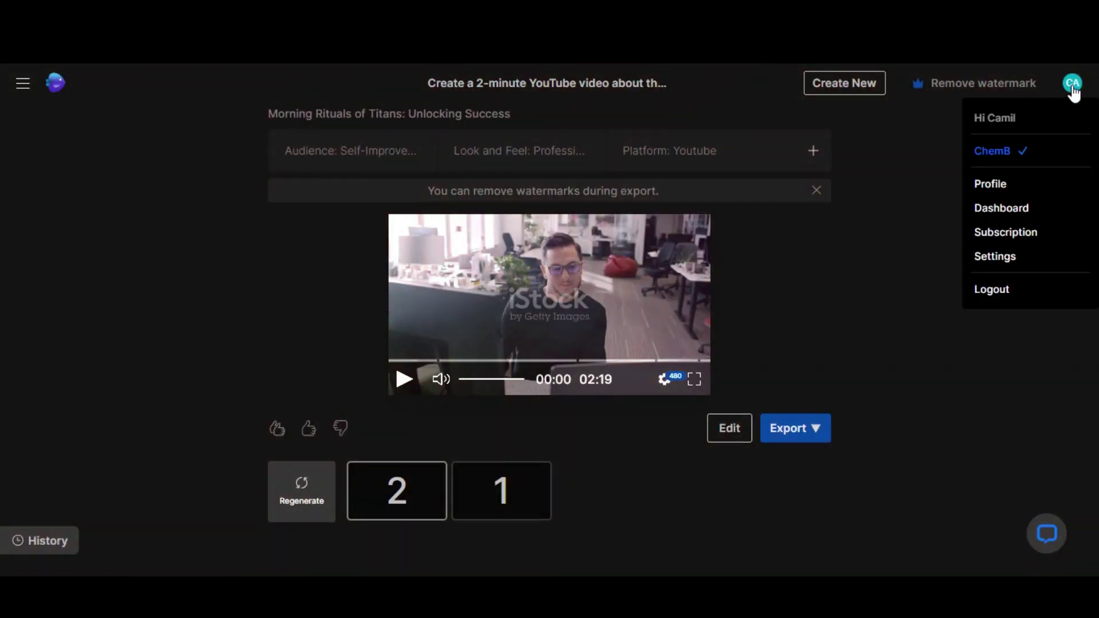
left_click(1014, 256)
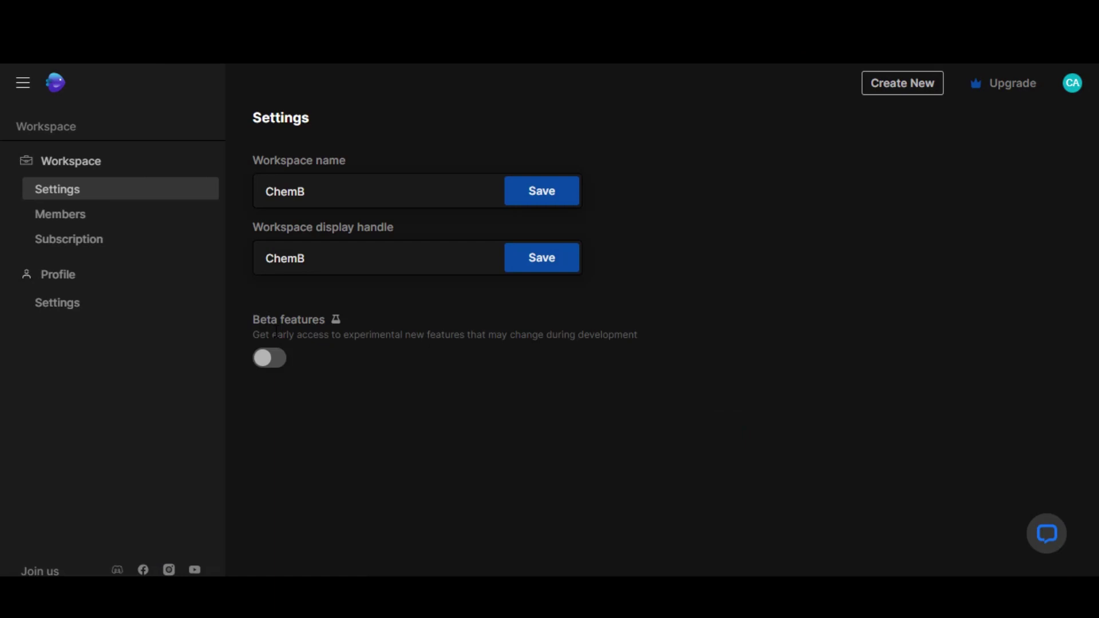
left_click(280, 361)
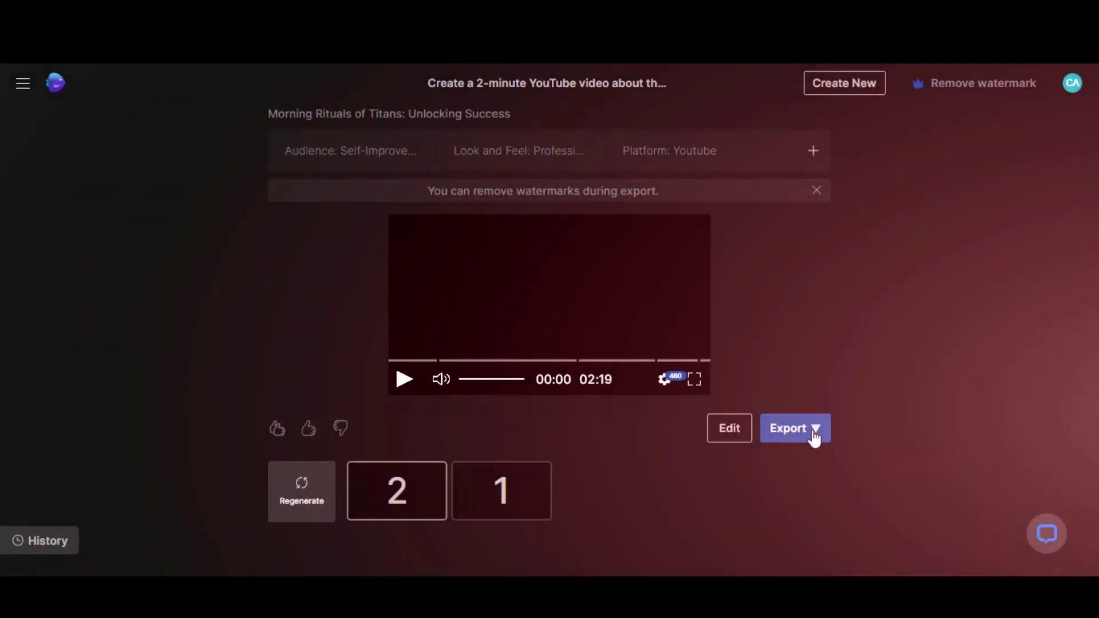
left_click(812, 430)
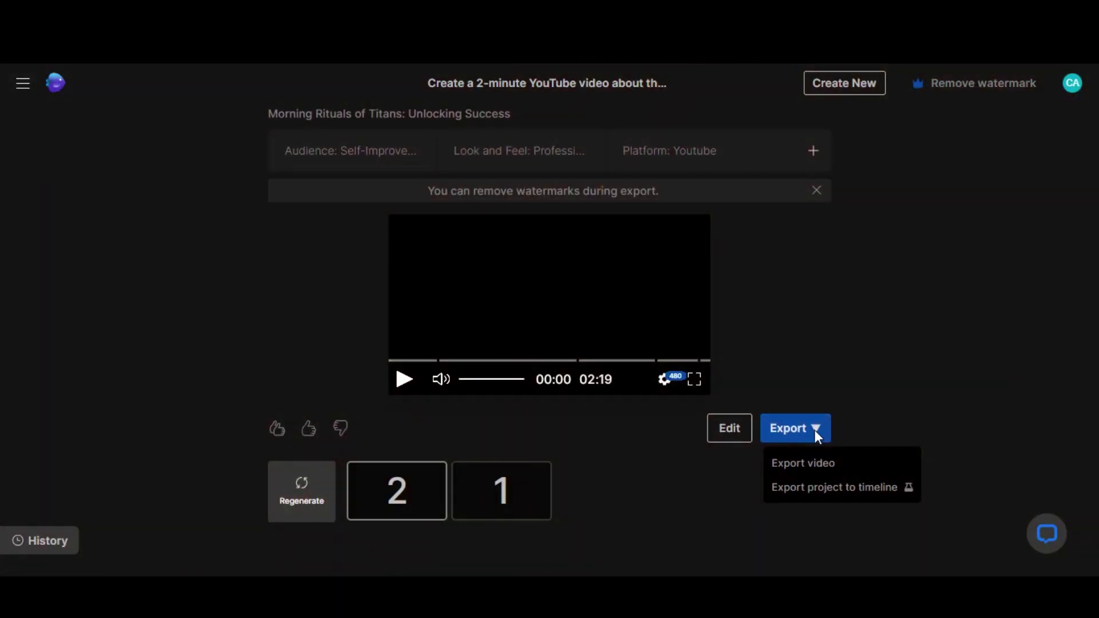
left_click(851, 491)
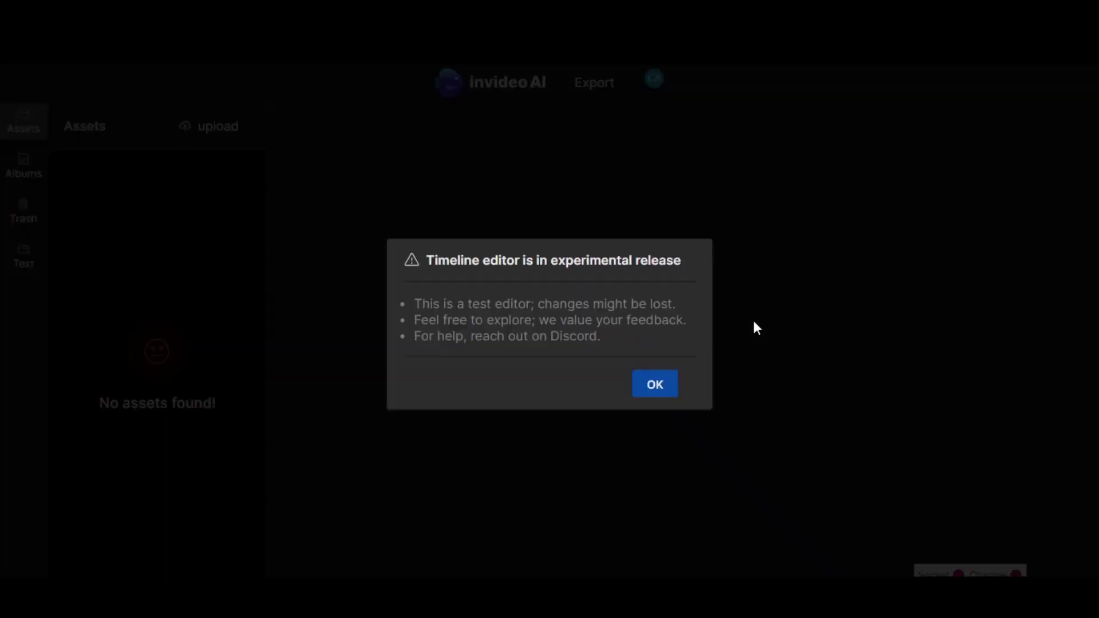
left_click(660, 392)
Step: Select the audio track and main video clip, and move the playhead to about four seconds
left_click_drag(291, 335, 270, 329)
left_click(552, 492)
left_click(630, 456)
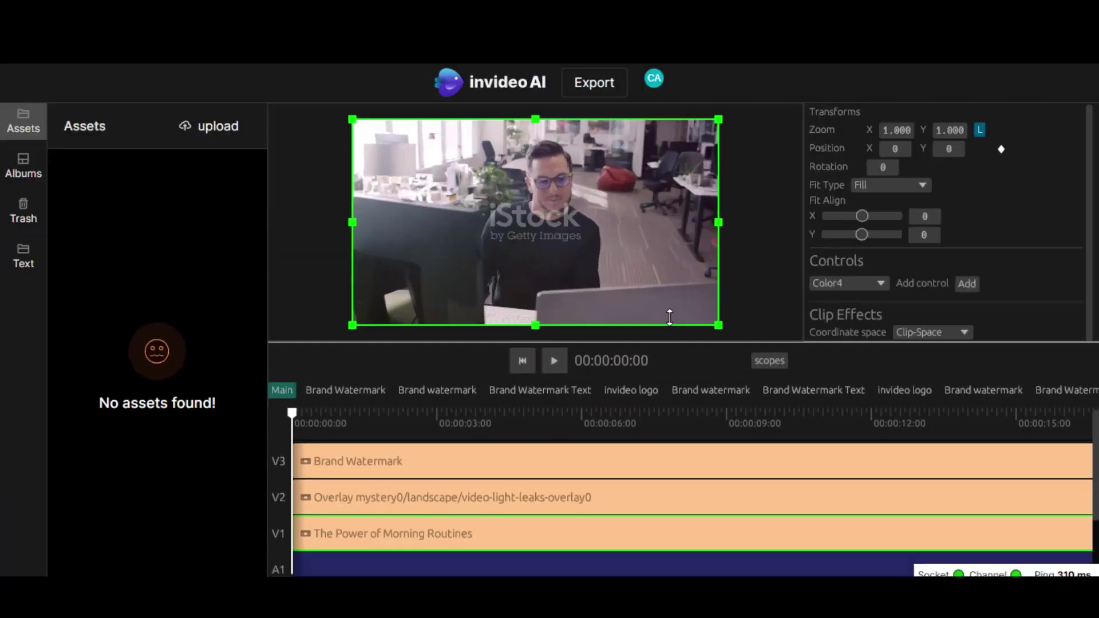
scroll(961, 245, "down", 5)
left_click_drag(292, 449, 472, 449)
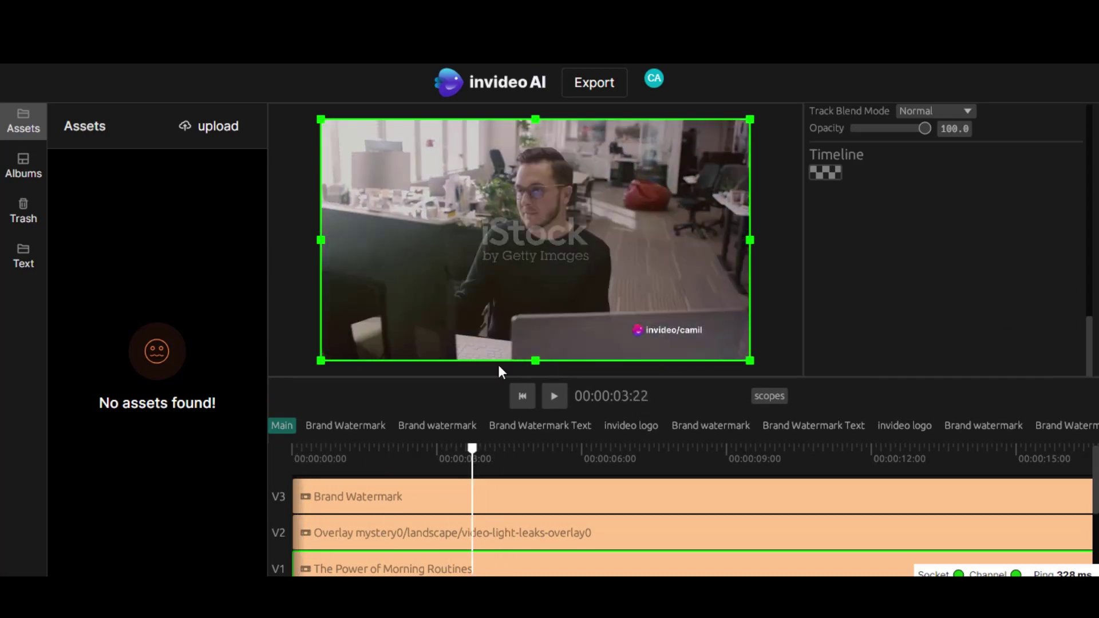
Step: Add a heading text clip from the Text presets to the video
left_click(23, 256)
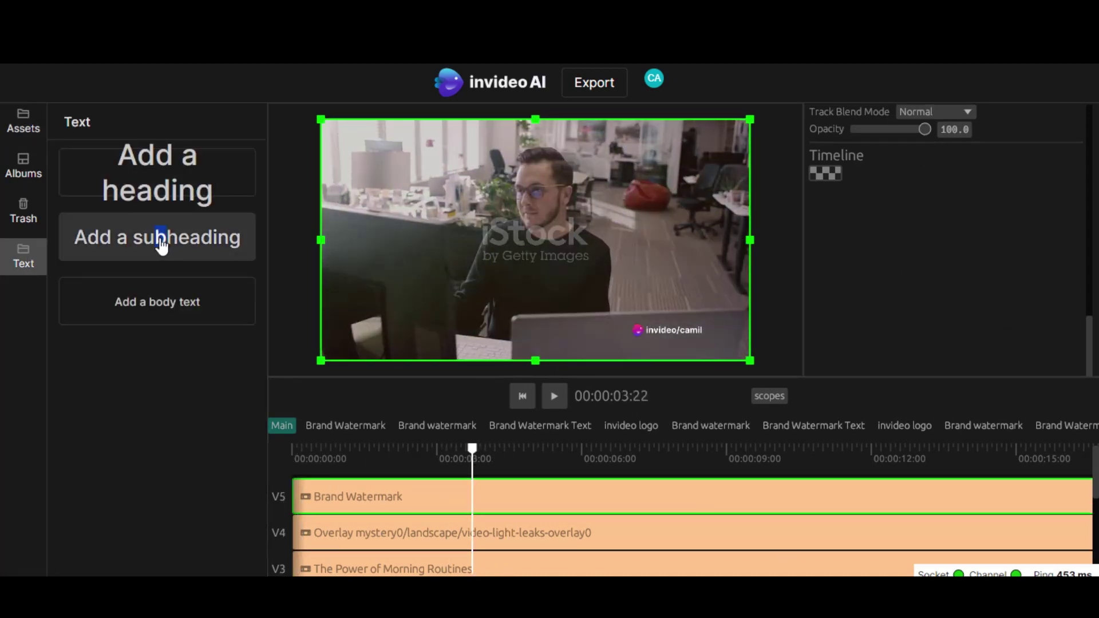
double_click(159, 241)
left_click(414, 531)
scroll(903, 223, "up", 4)
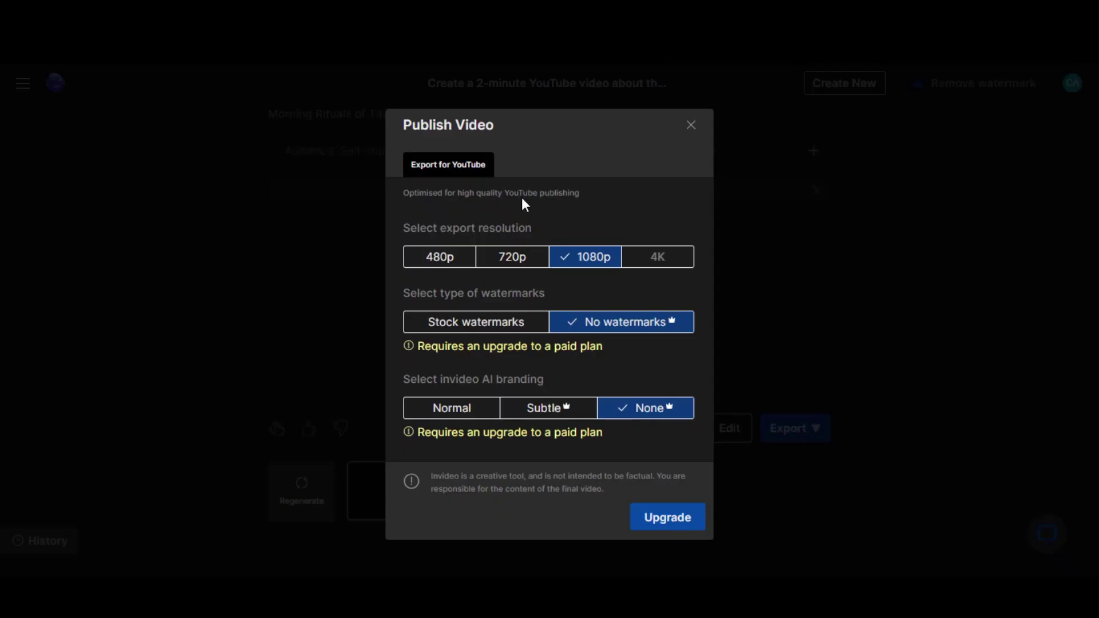
Step: Set the export to 1080p with Stock watermarks and Normal invideo AI branding
left_click(519, 266)
left_click(419, 267)
left_click(514, 267)
left_click(572, 267)
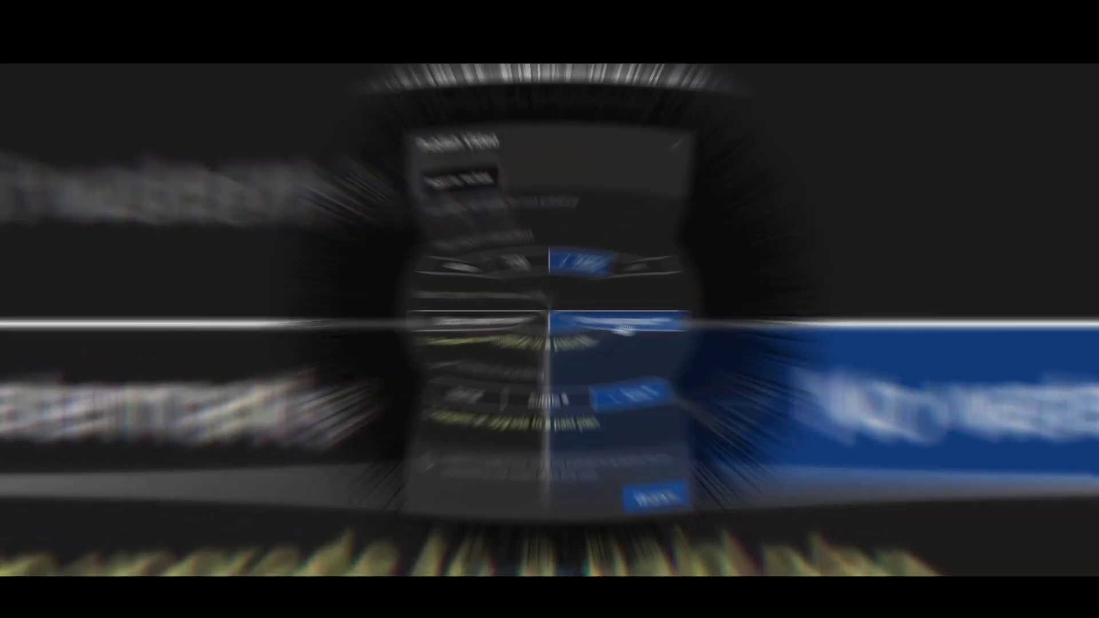
left_click(449, 327)
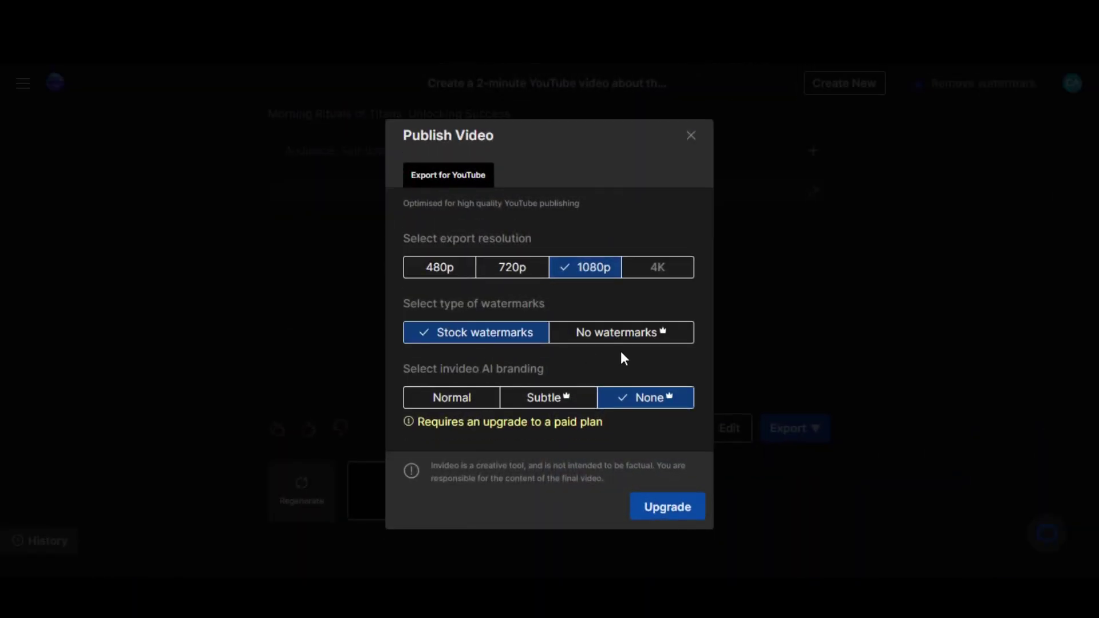
left_click(461, 397)
left_click(541, 407)
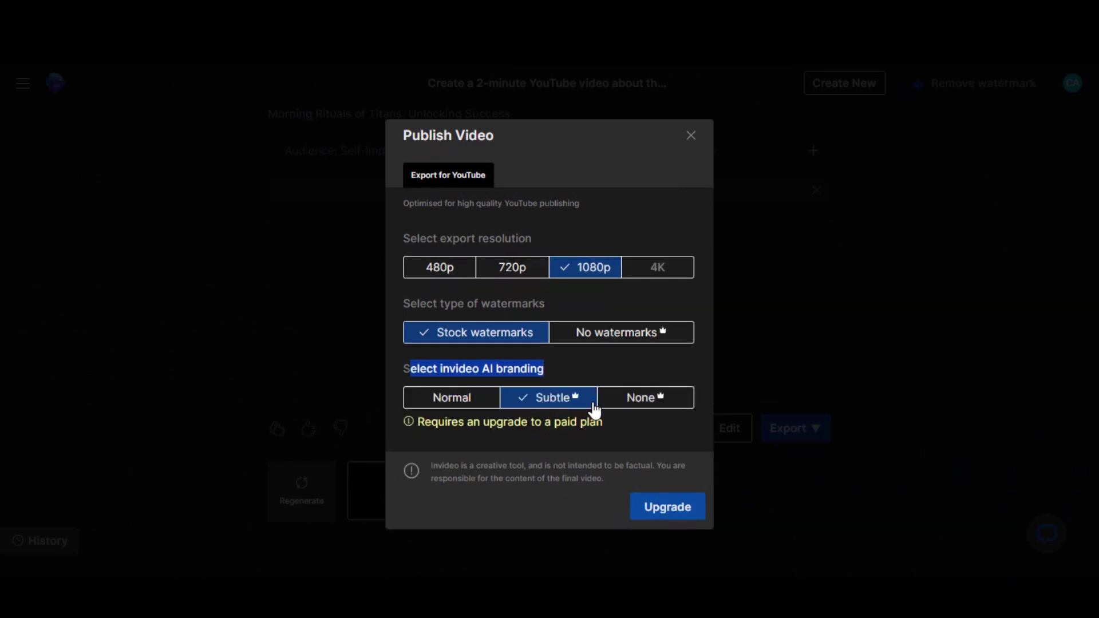
left_click(468, 399)
left_click(404, 381)
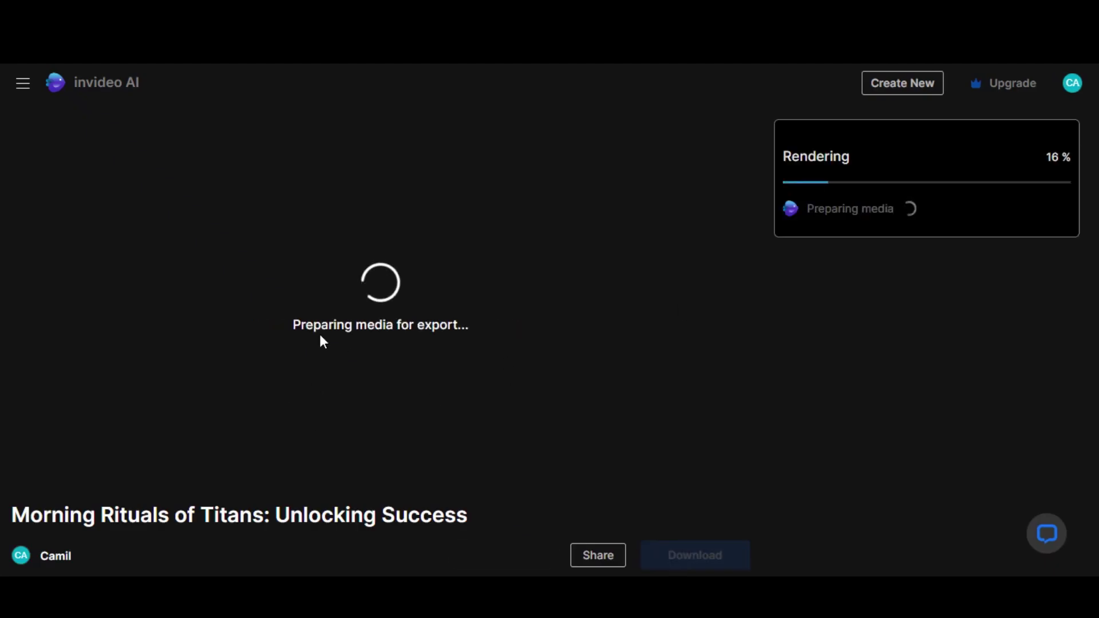
Step: Wait on the rendering screen while the export progresses to 18%
left_click_drag(292, 325, 456, 325)
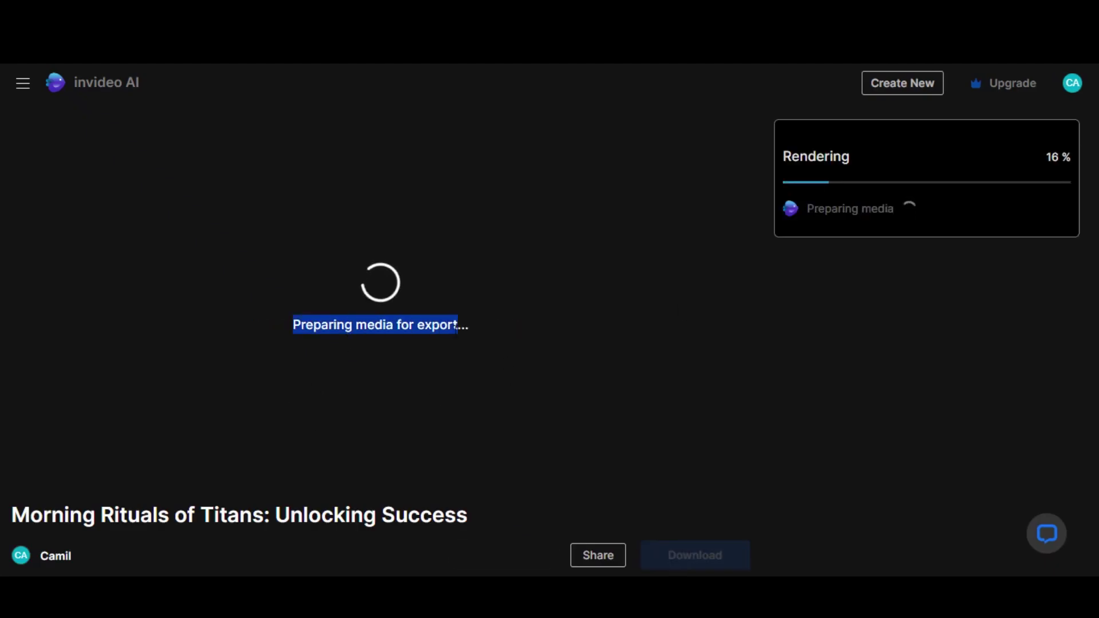
triple_click(1056, 157)
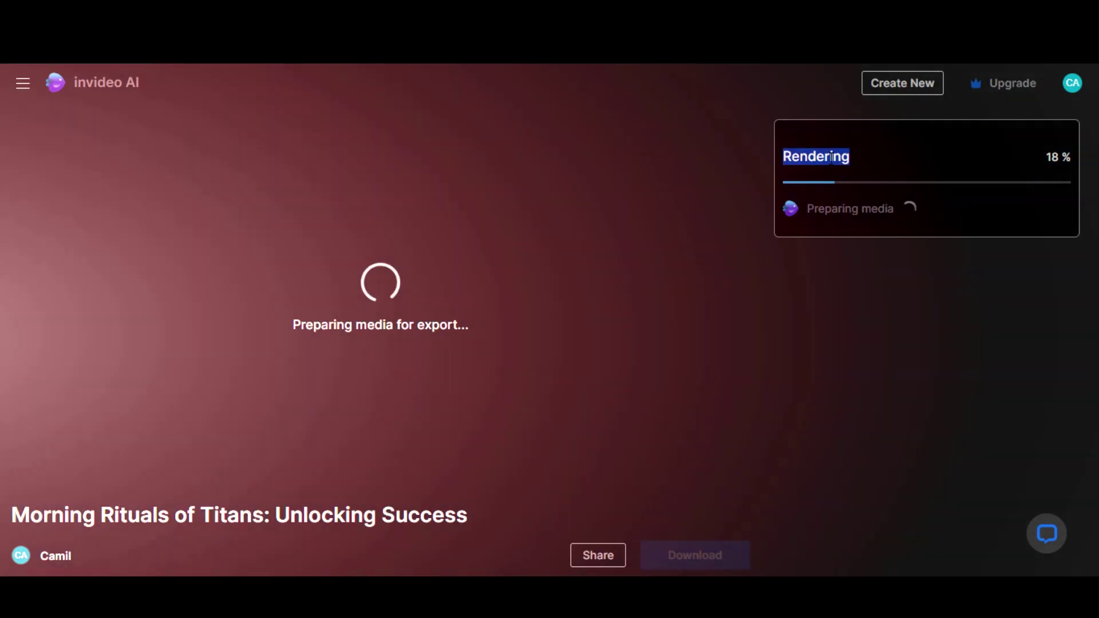